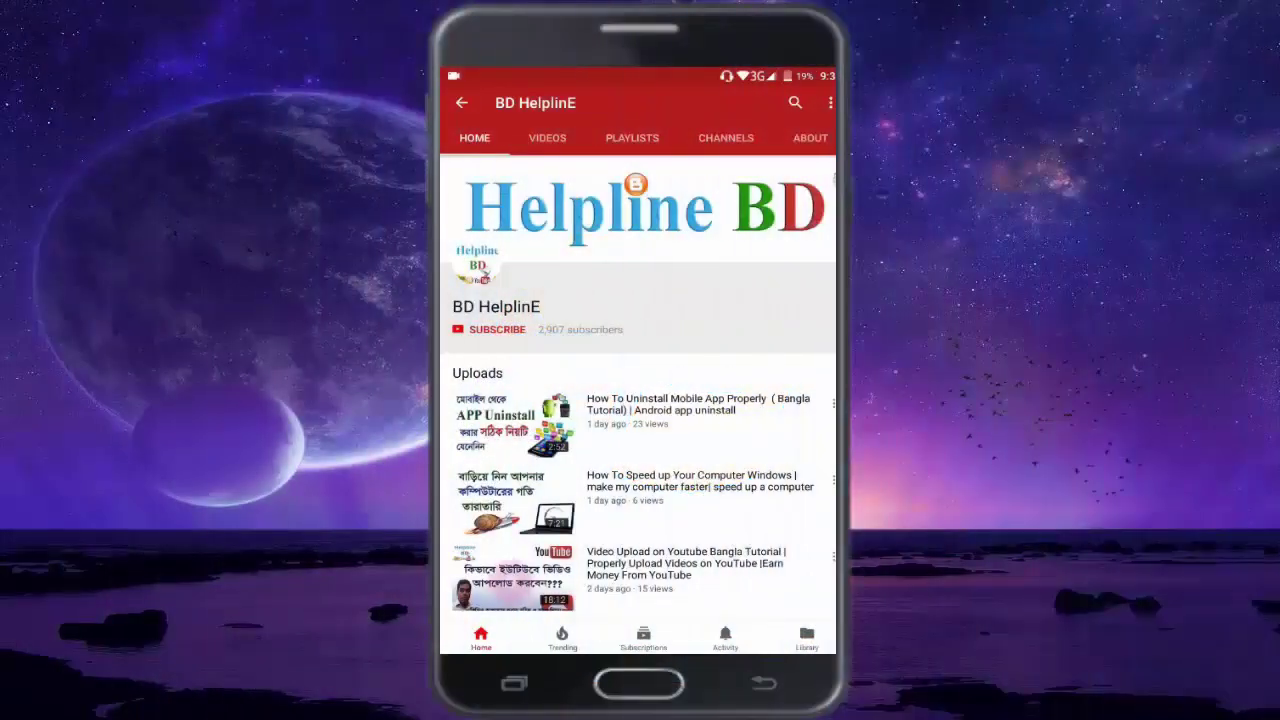
Step: Subscribe to the BD HelplinE channel and turn on its notification bell
left_click(490, 329)
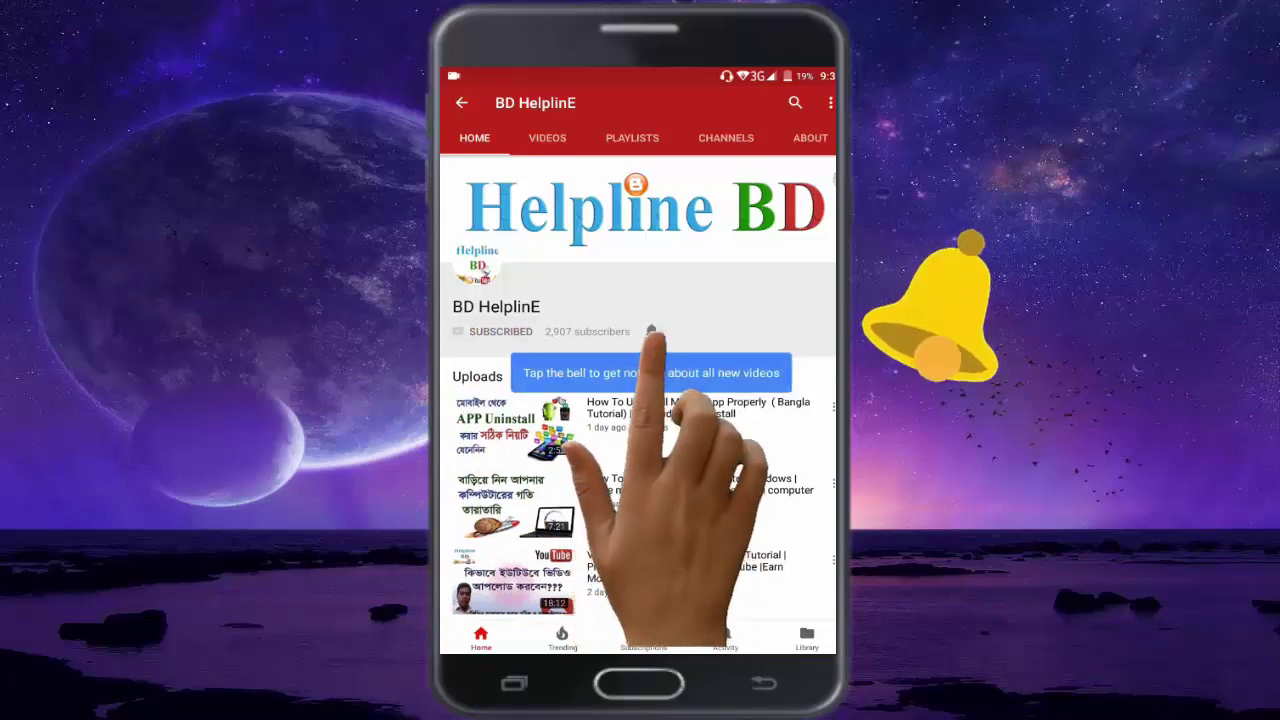
left_click(651, 331)
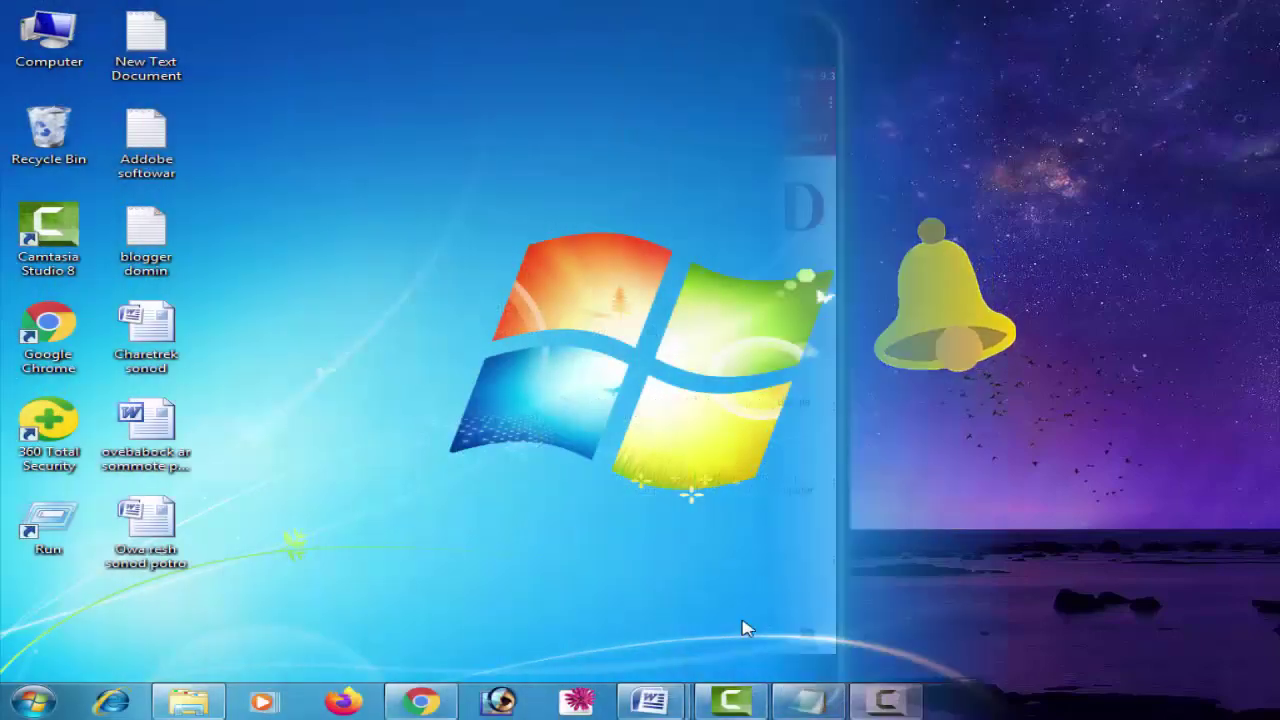
Step: Open the Charetrek sonod certificate document from the Word taskbar
mouse_move(650, 700)
left_click(515, 575)
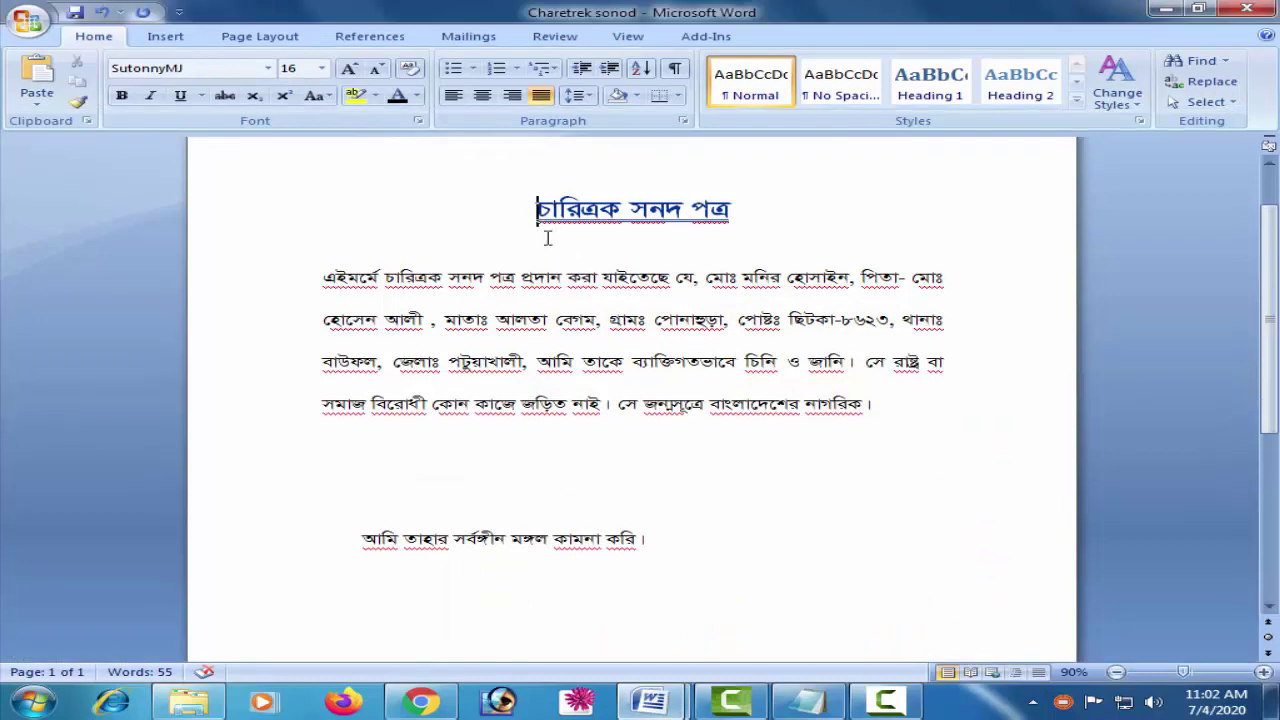
left_click_drag(537, 207, 700, 537)
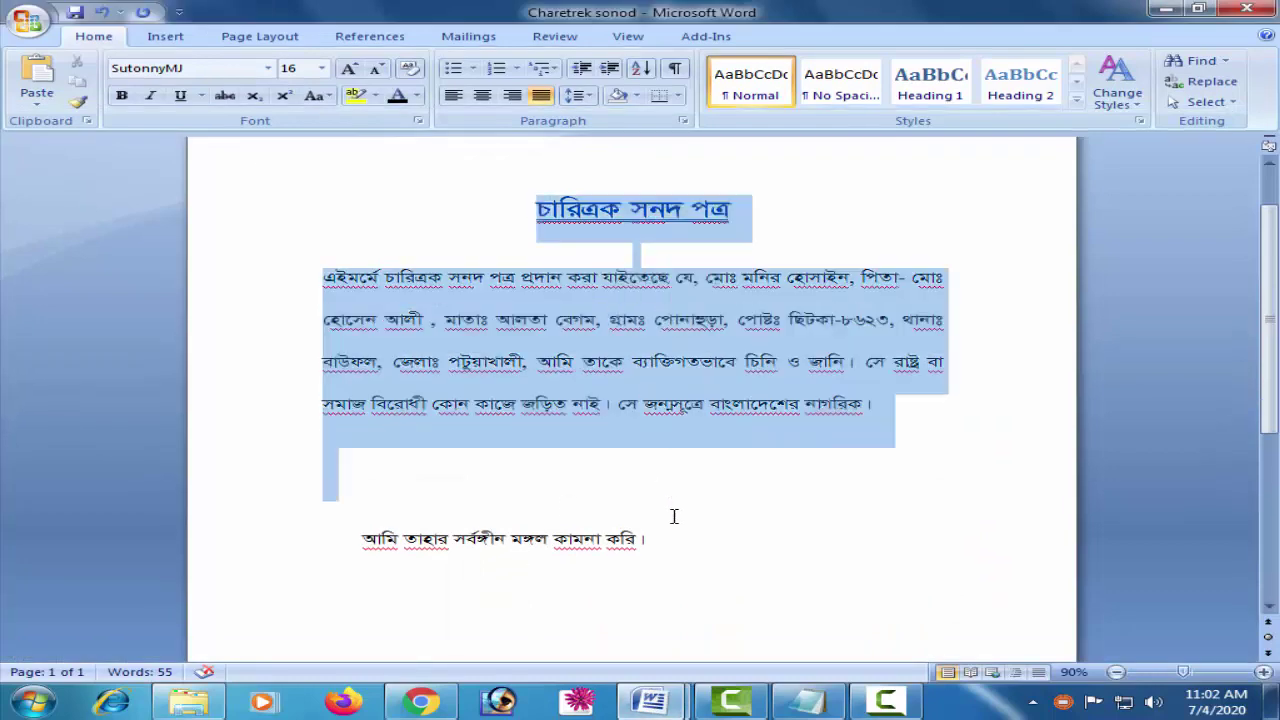
left_click(652, 280)
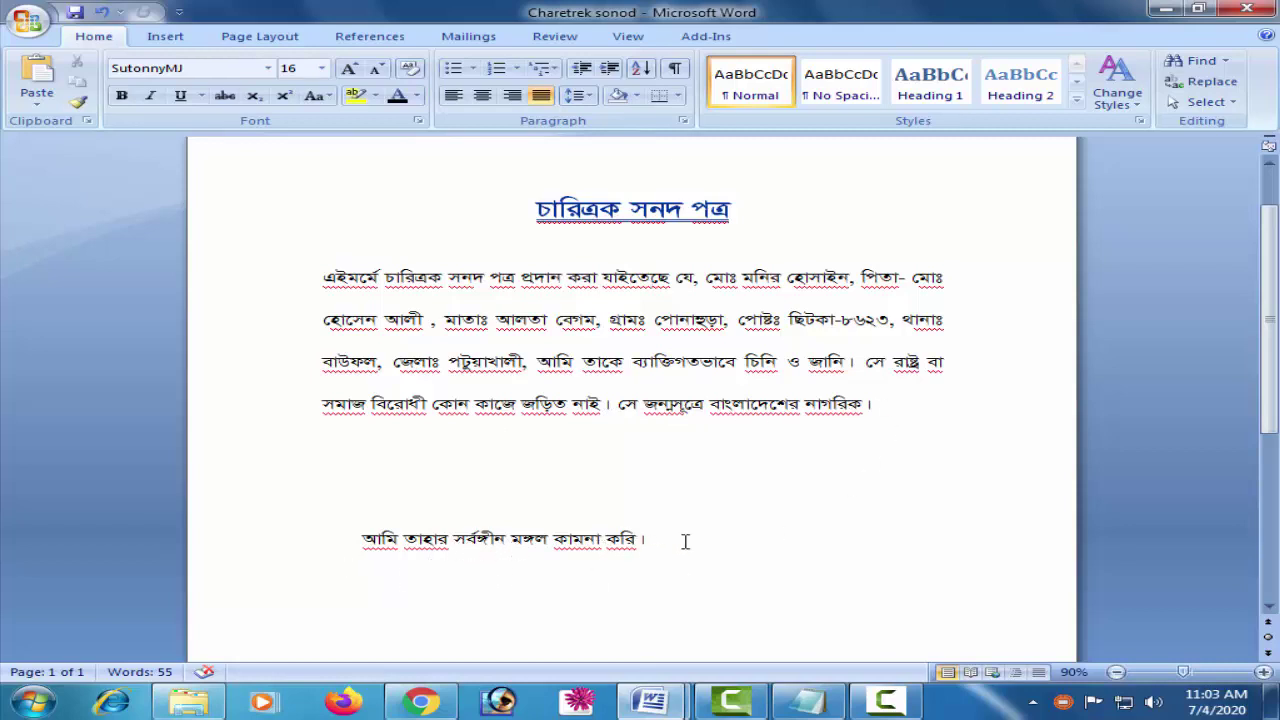
Step: Scroll through and highlight the certificate's underlined title, body paragraph and closing line
scroll(727, 538, "up", 2)
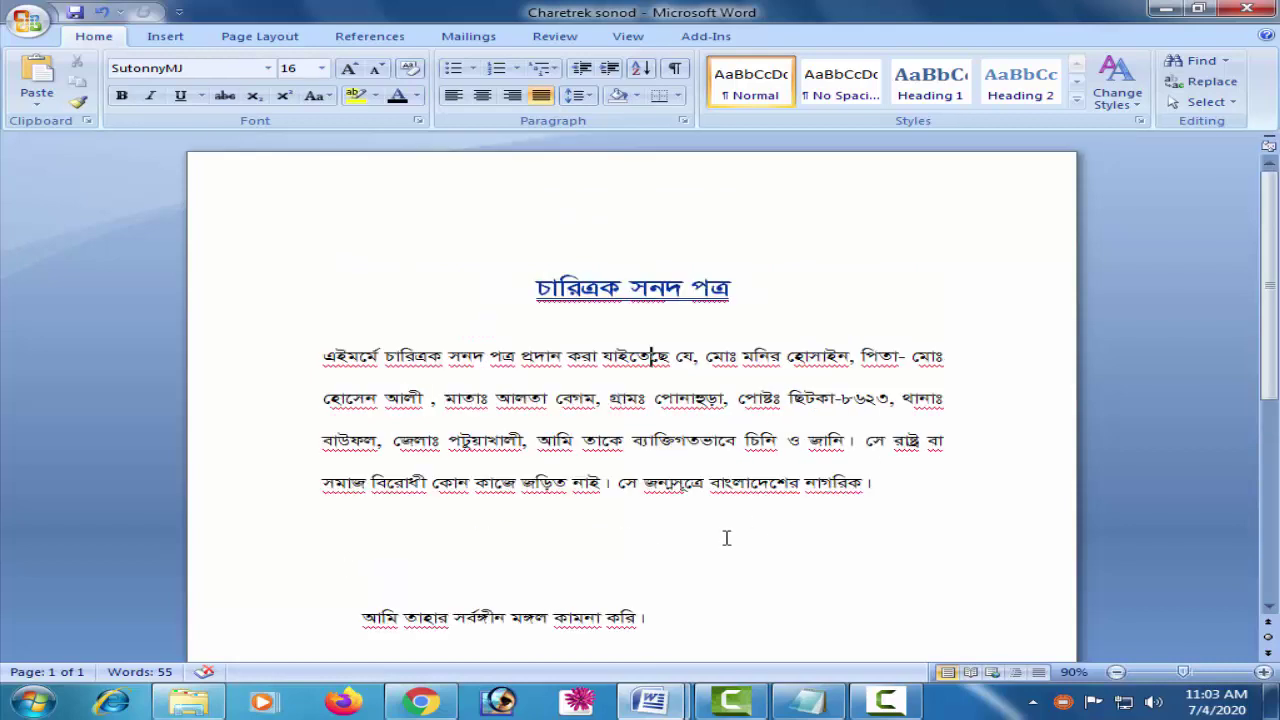
scroll(727, 538, "down", 4)
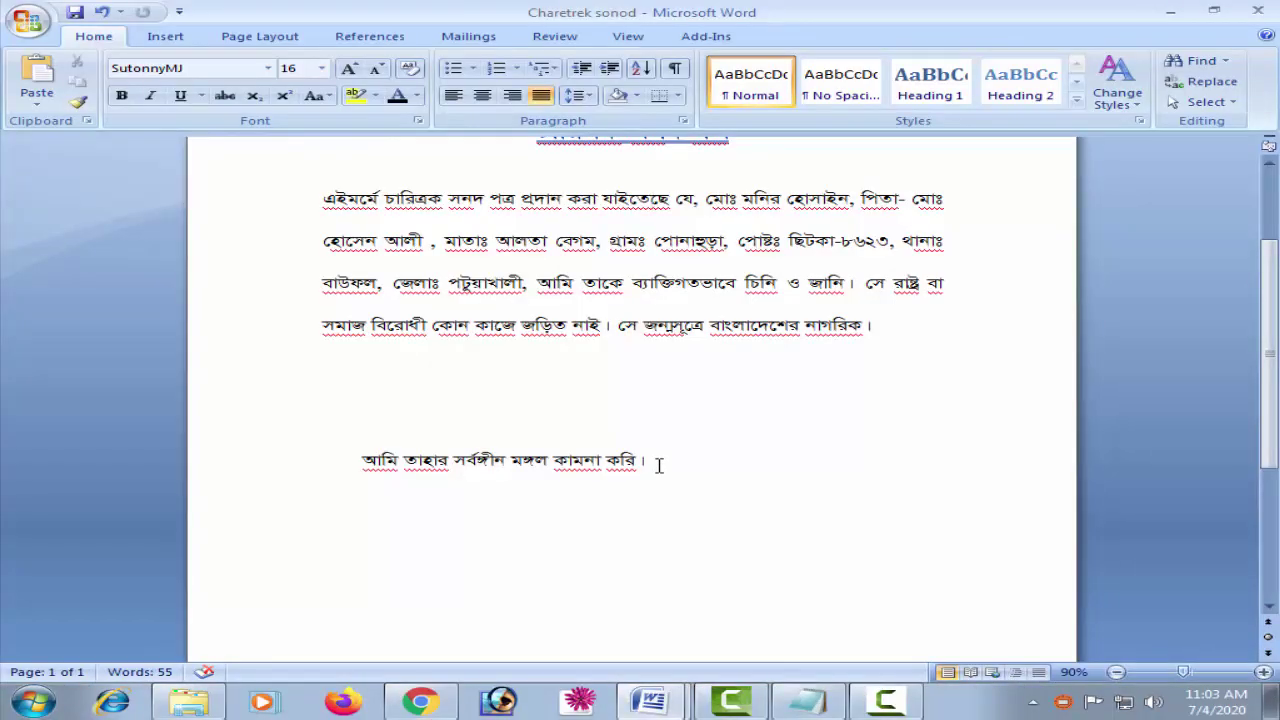
scroll(659, 465, "up", 4)
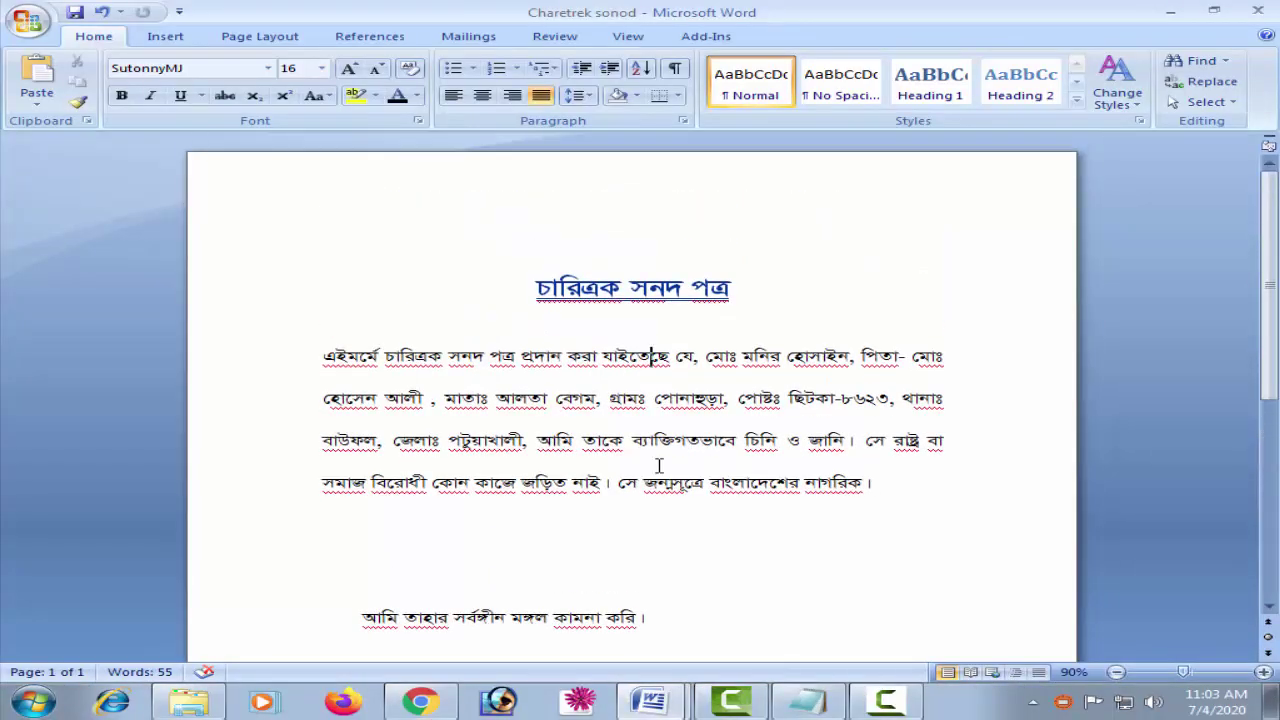
scroll(660, 495, "down", 4)
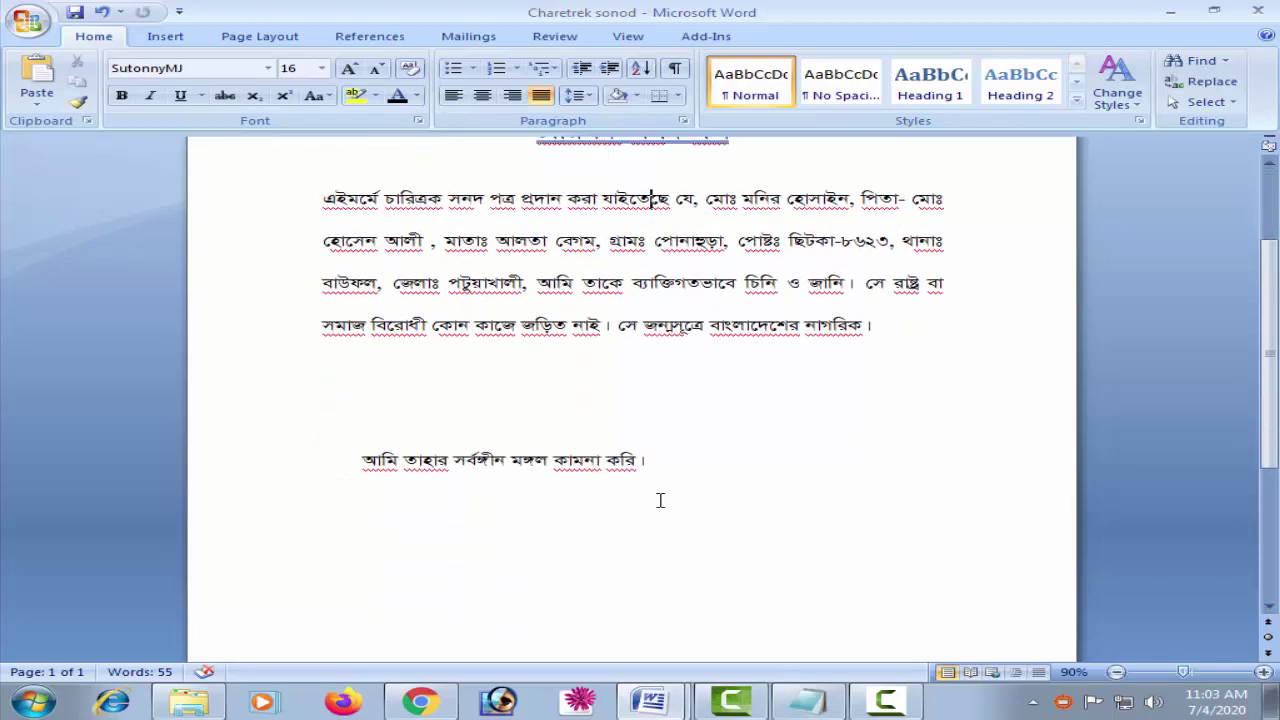
scroll(841, 533, "down", 2)
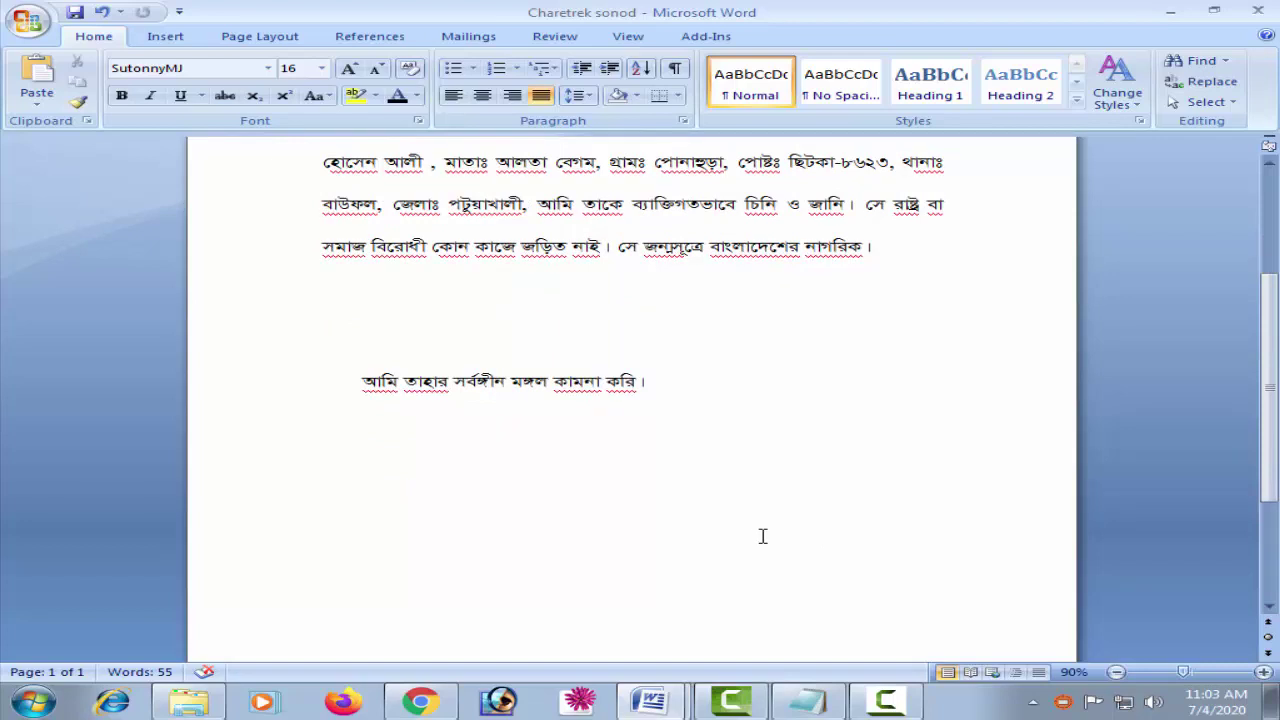
scroll(762, 536, "up", 3)
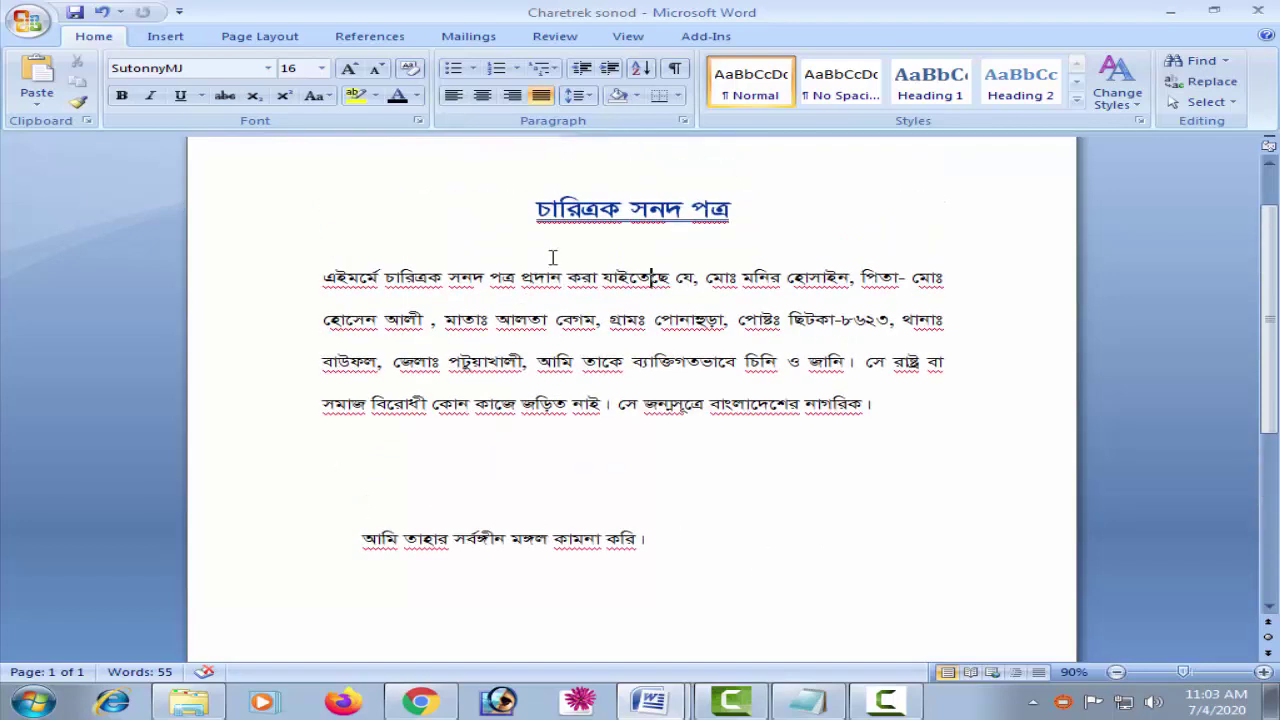
left_click_drag(537, 209, 662, 547)
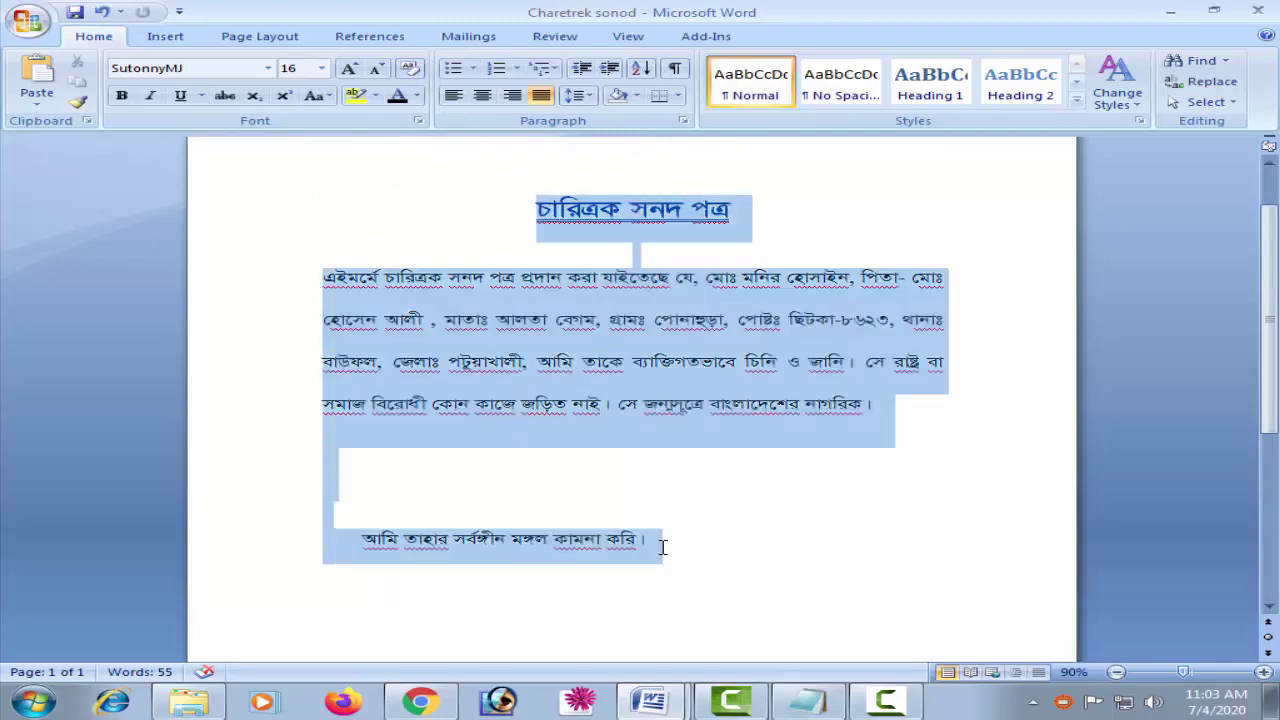
left_click(571, 466)
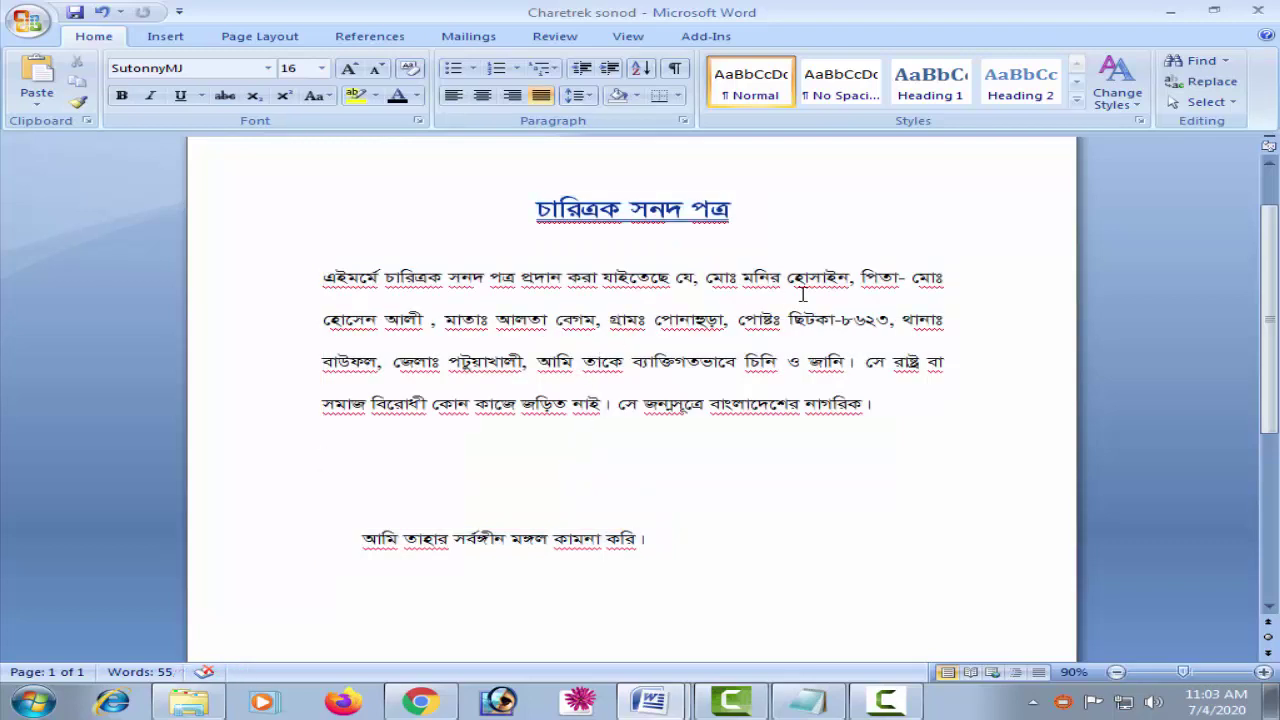
left_click_drag(515, 218, 666, 525)
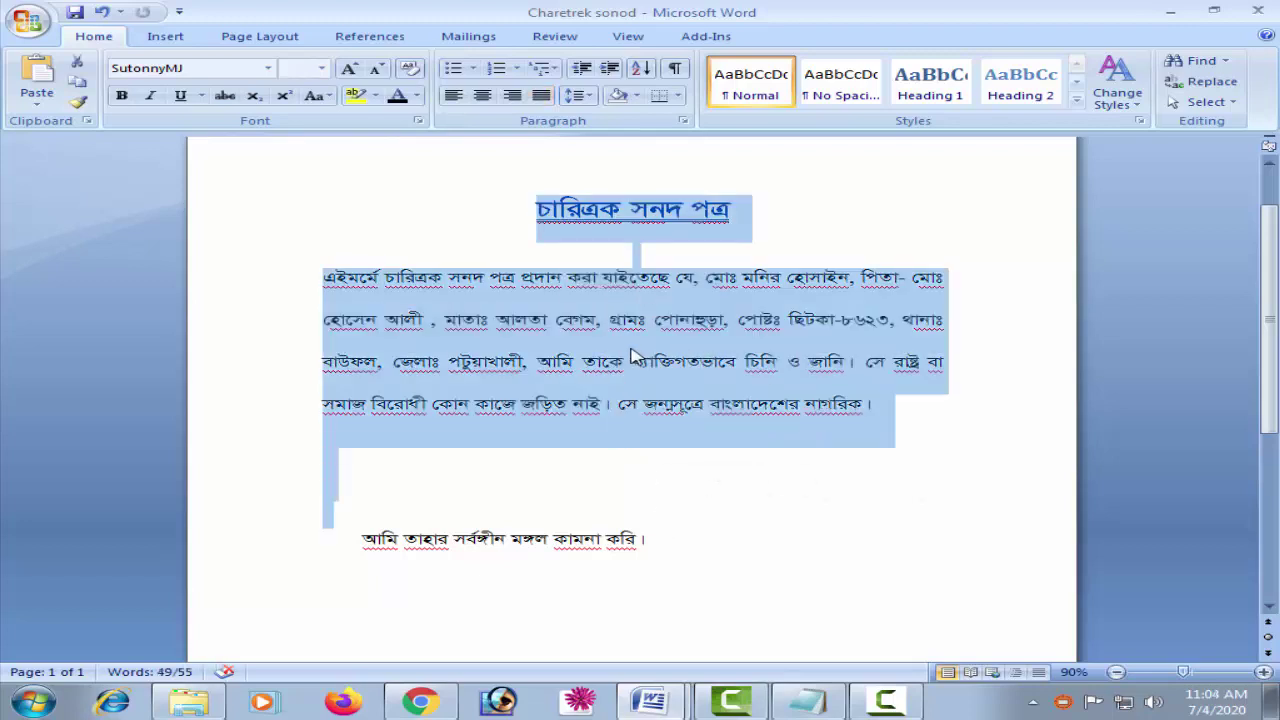
left_click(618, 356)
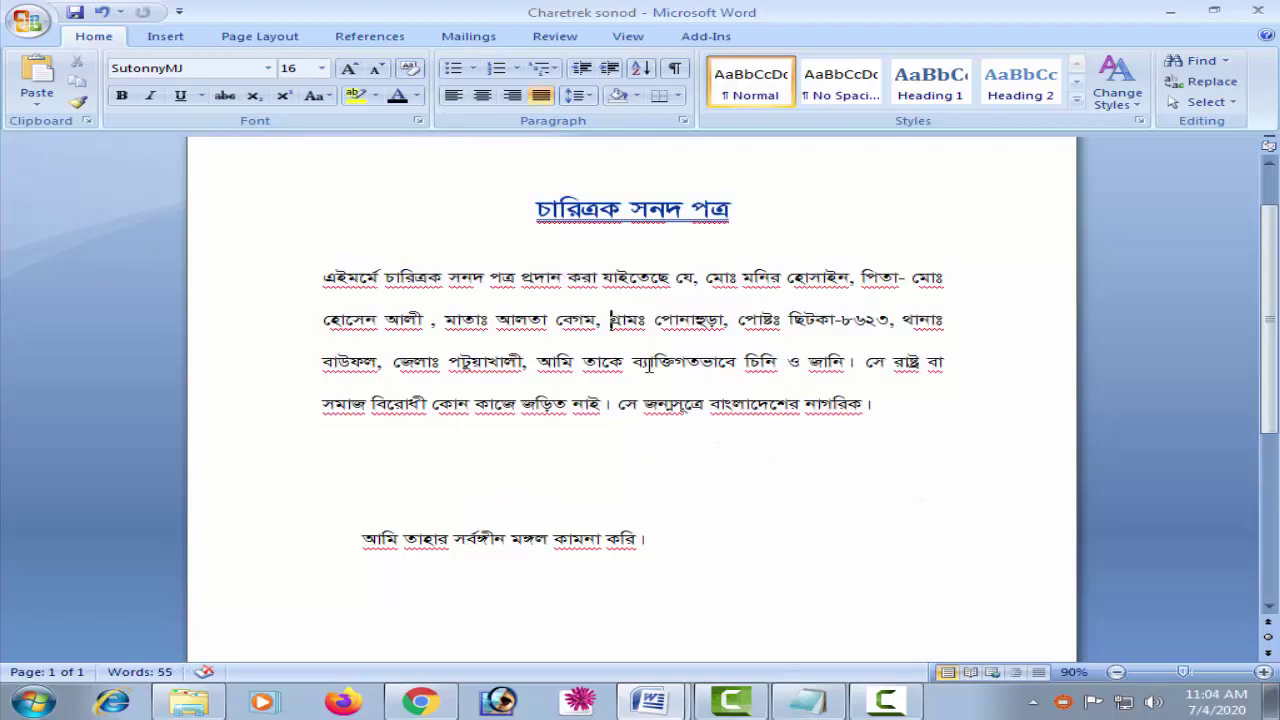
Step: Scroll through the certificate post 'চারিত্রিক সনদ পত্র বাংলা' in the Blogger preview
key("alt+Tab")
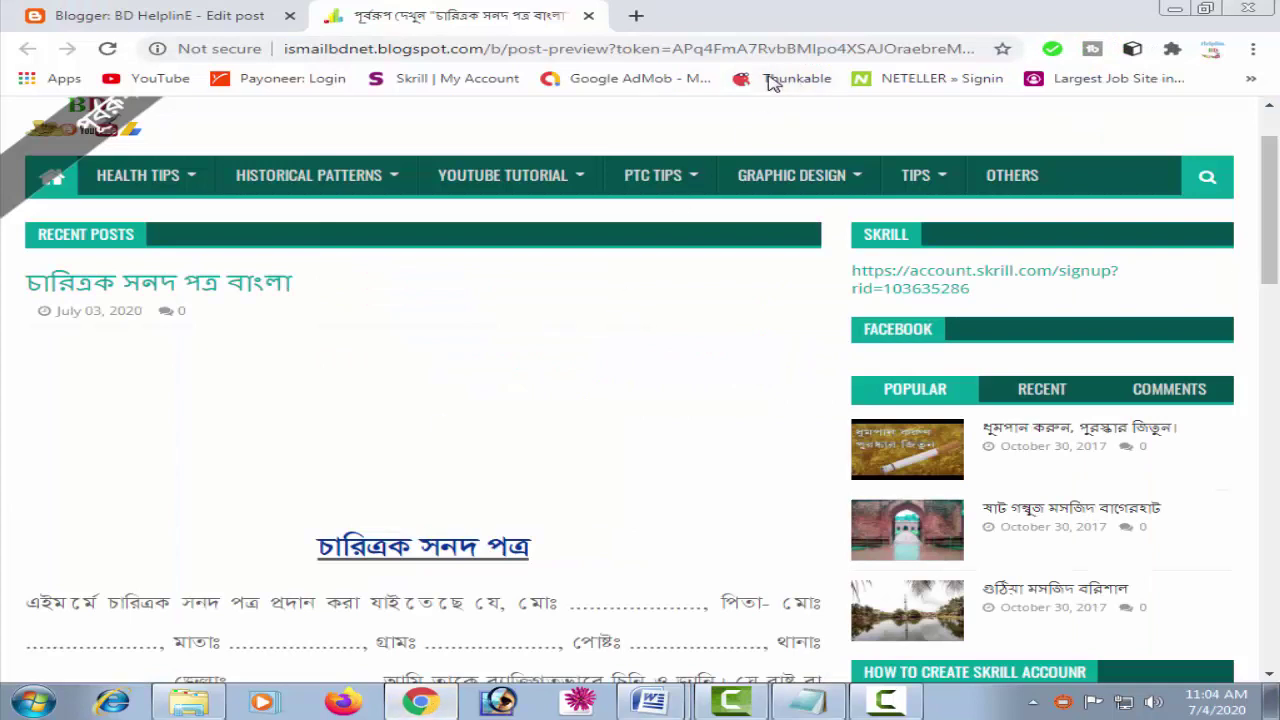
scroll(565, 468, "down", 3)
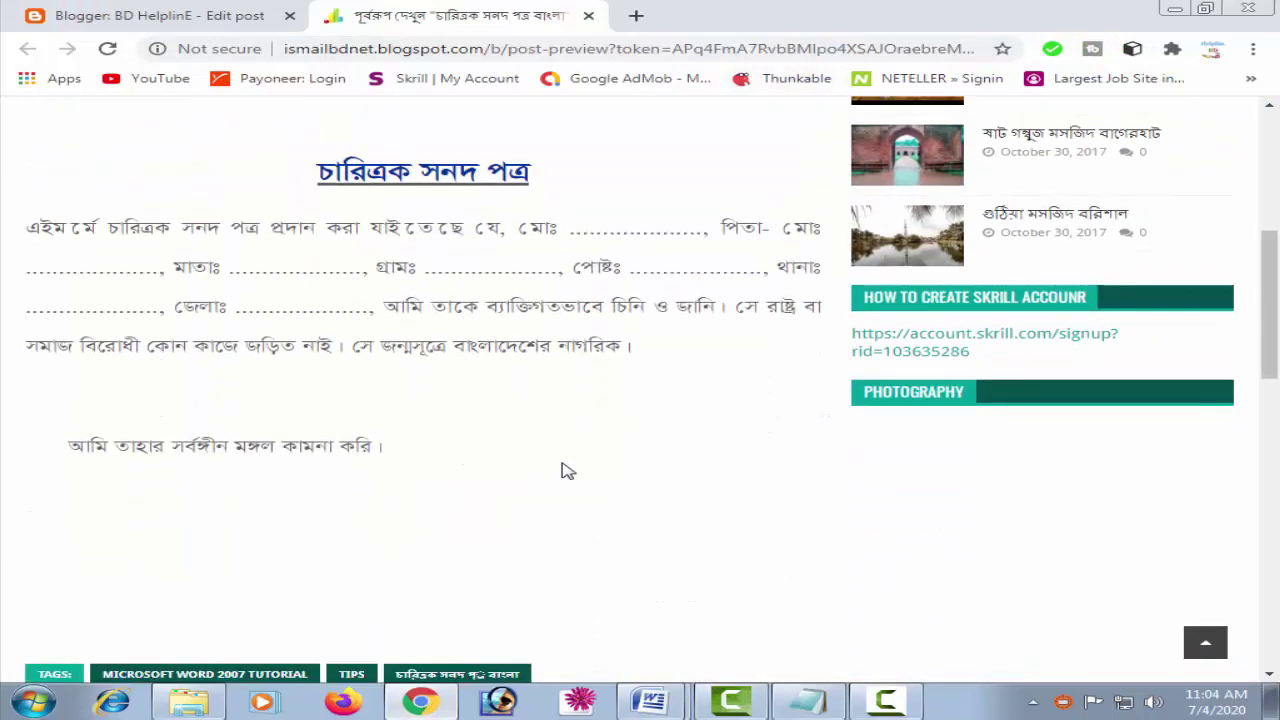
scroll(437, 418, "up", 3)
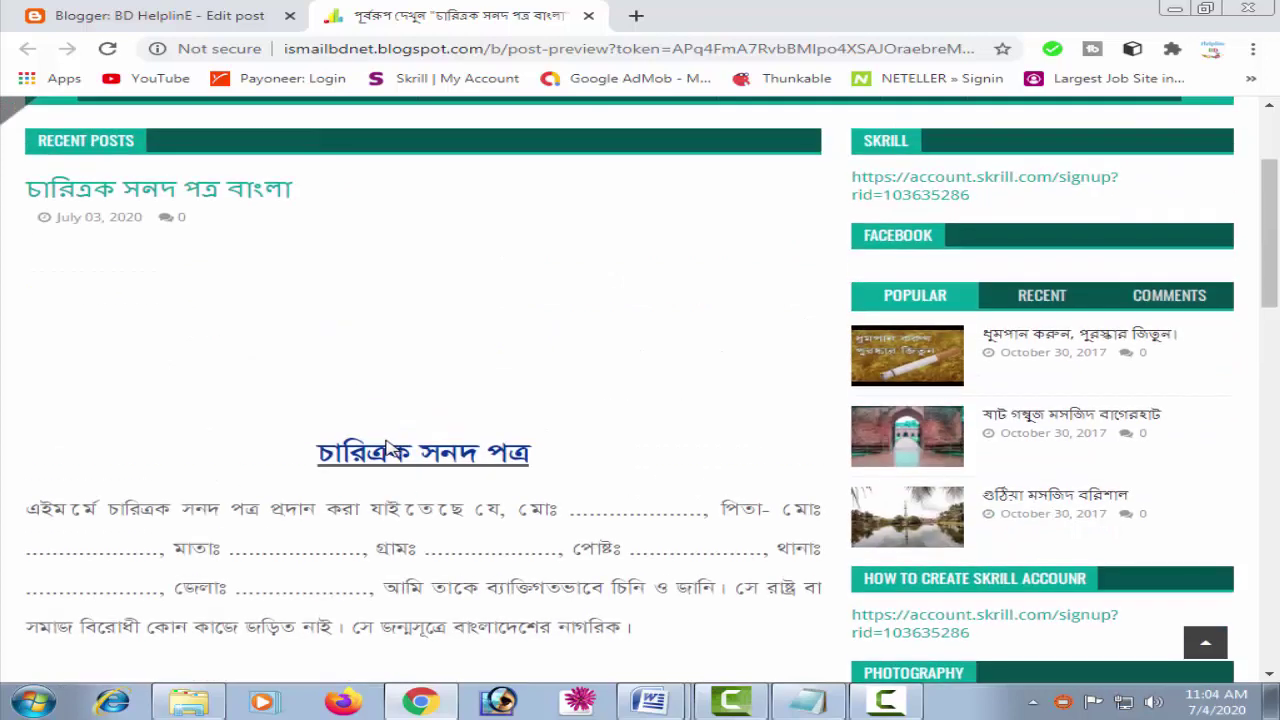
scroll(390, 450, "down", 3)
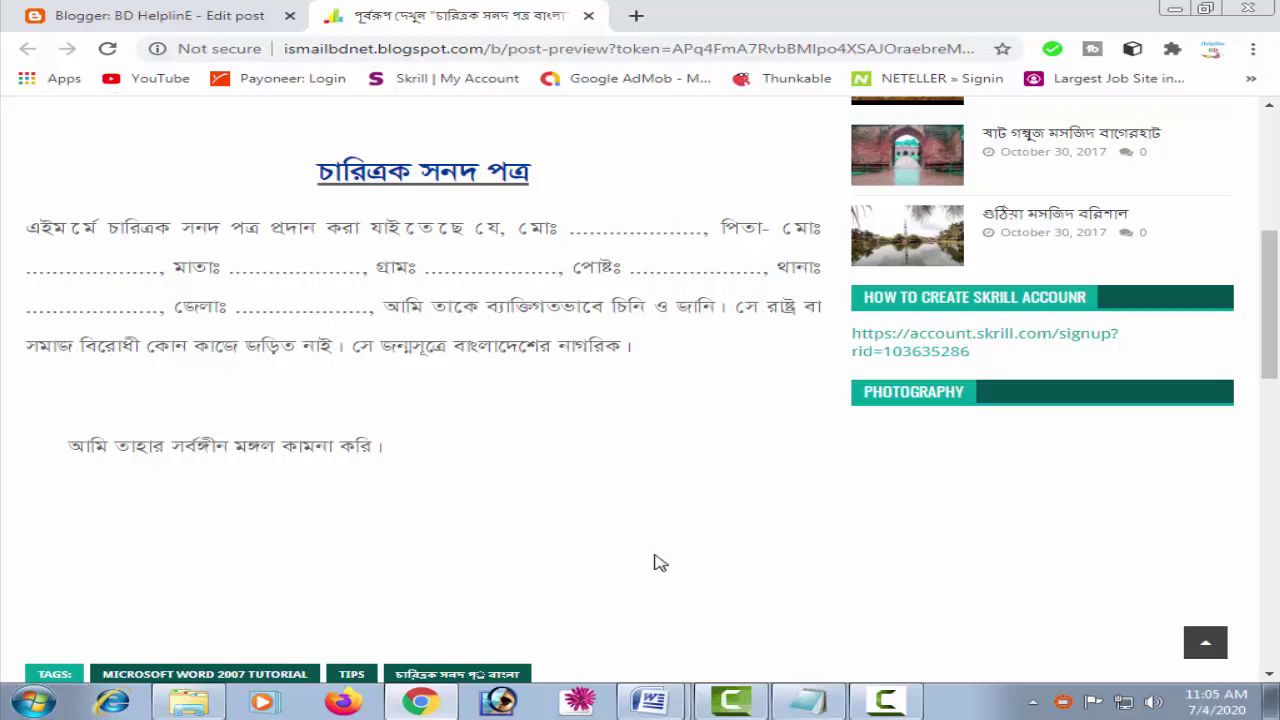
left_click(650, 702)
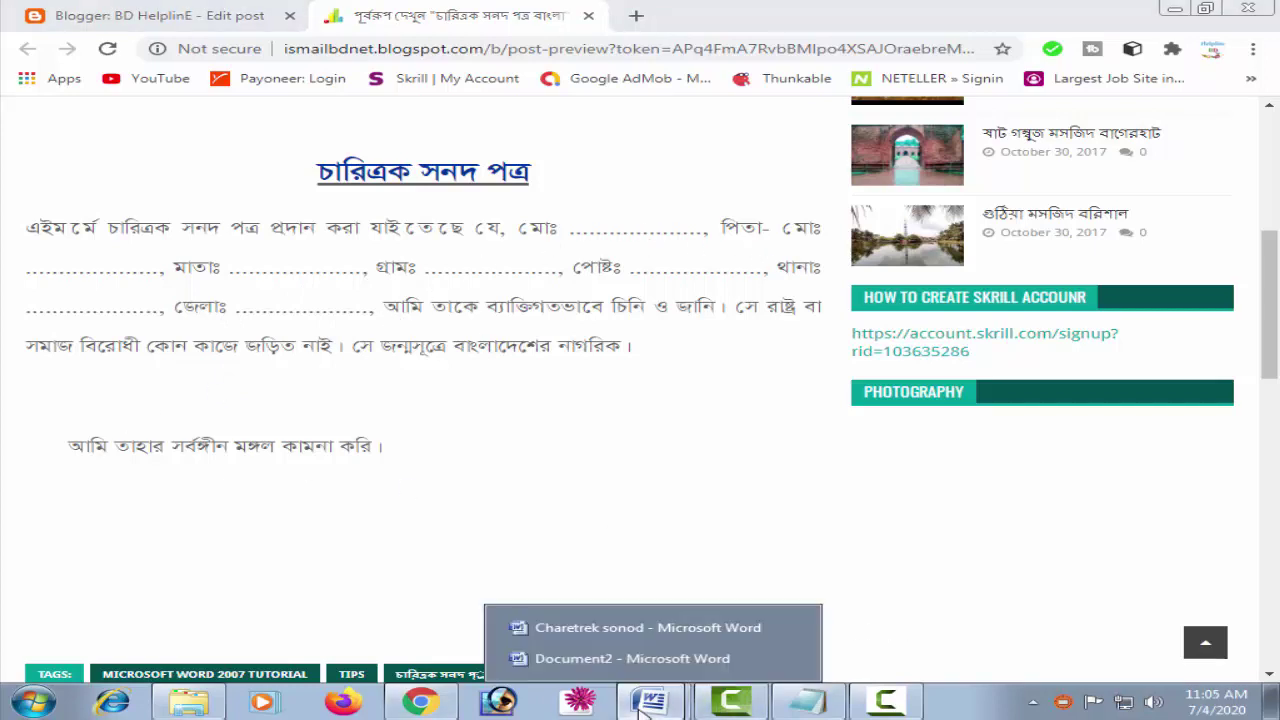
Step: Bring Document2's plain certificate template forward and put the cursor at the title's end
left_click(622, 658)
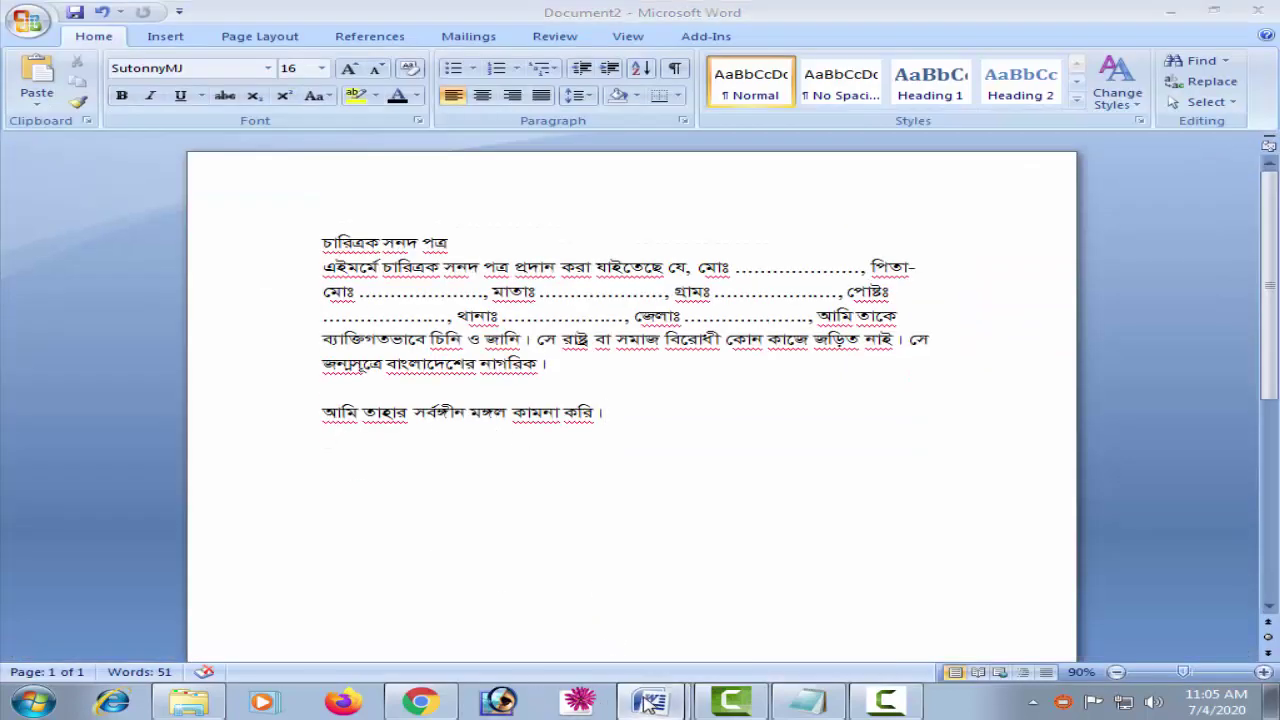
left_click(648, 704)
left_click(586, 622)
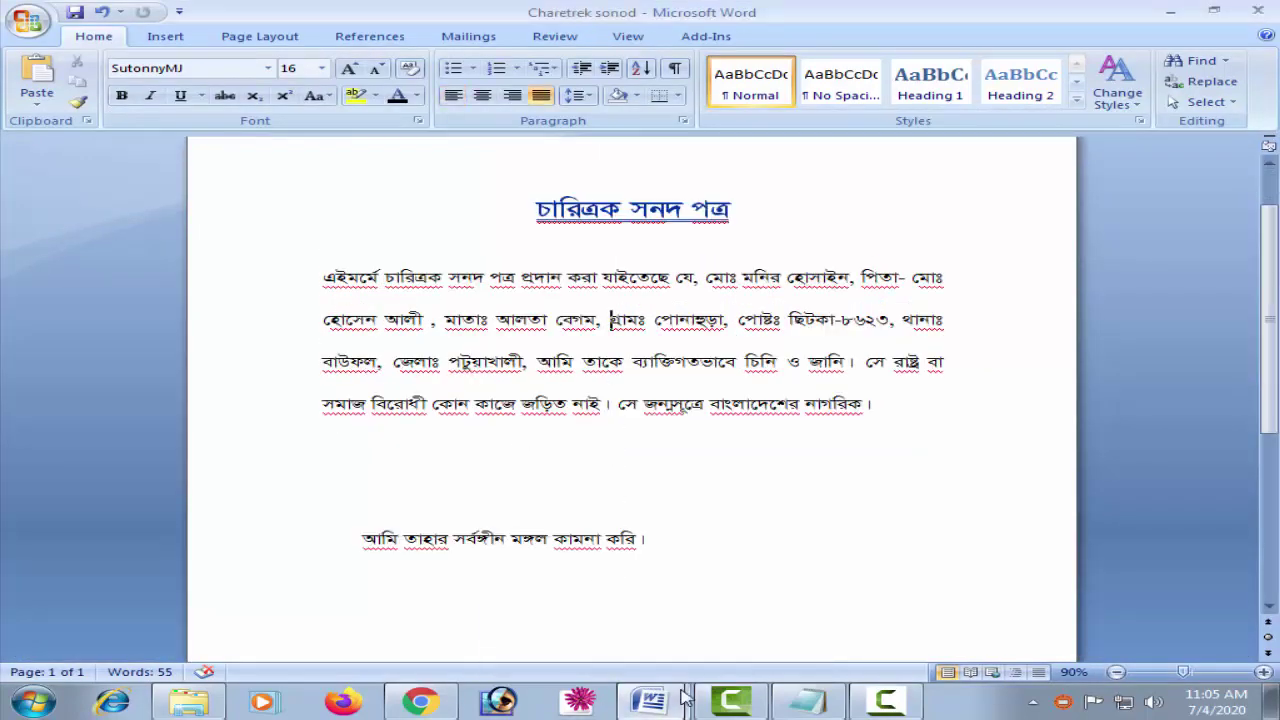
left_click(648, 704)
left_click(614, 660)
left_click(376, 316)
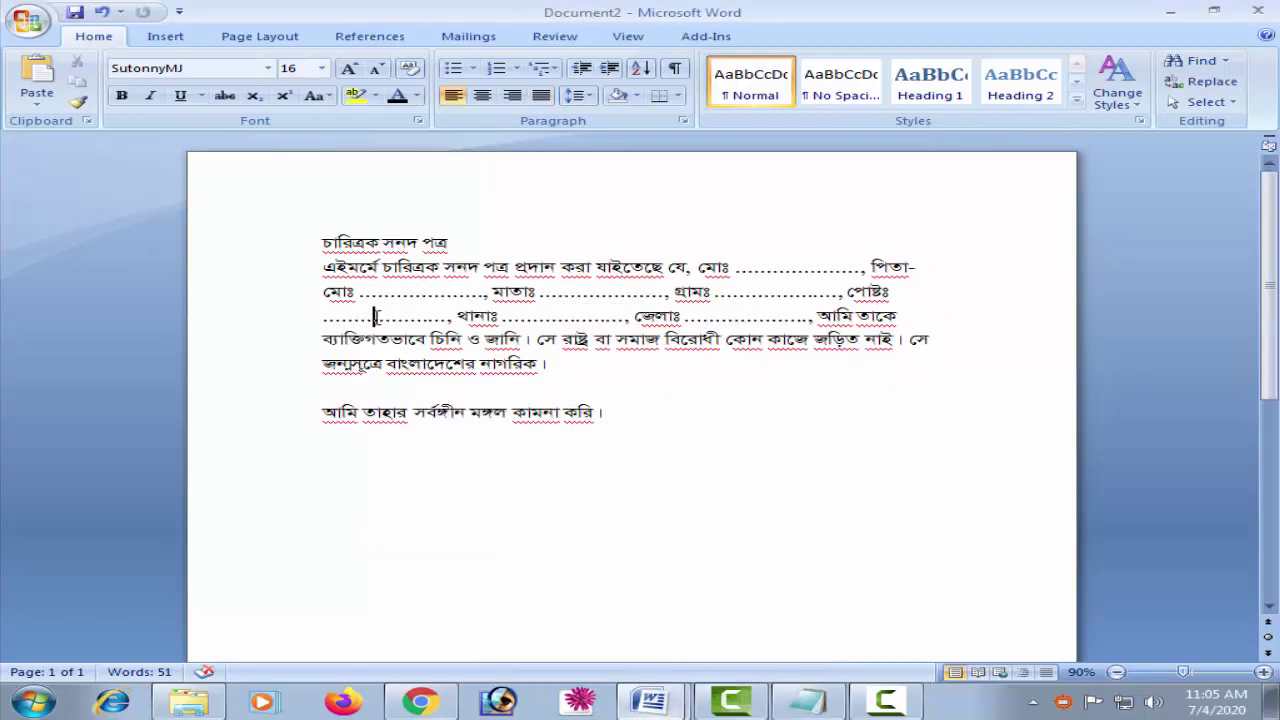
left_click_drag(620, 414, 316, 238)
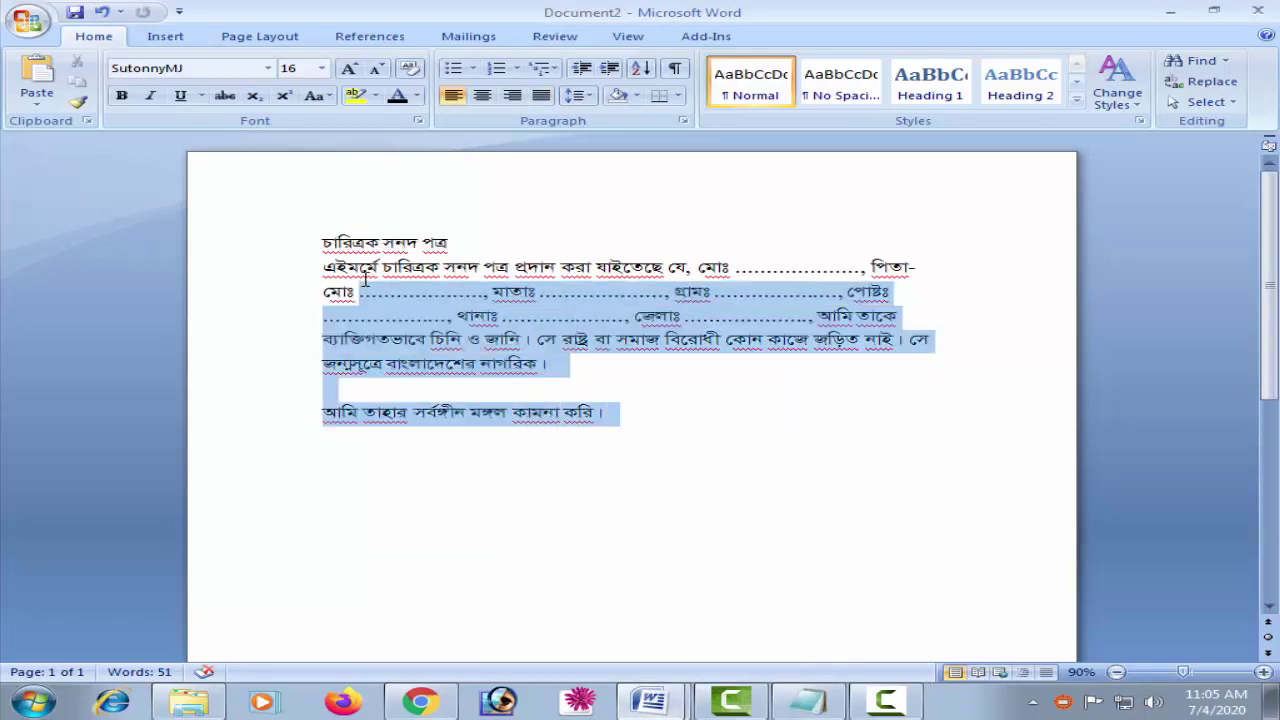
left_click(482, 241)
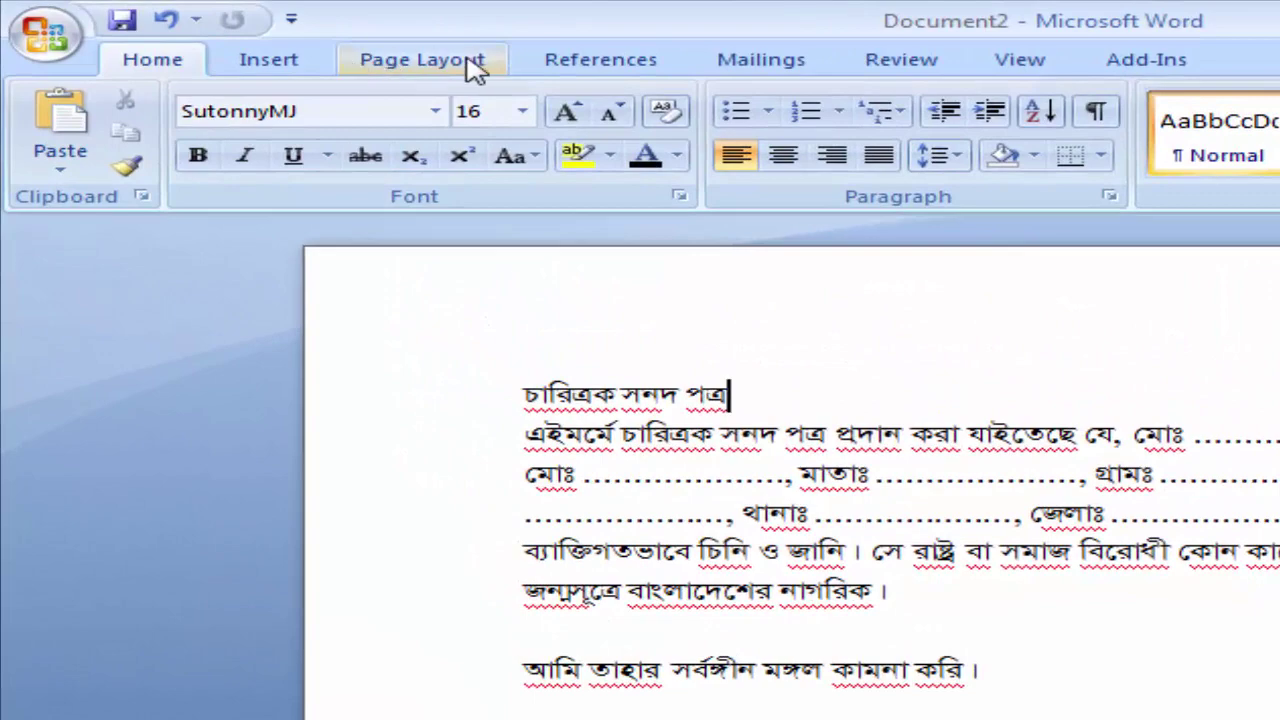
Step: Check the A4 paper size and top and bottom margins in Page Setup, closing without changes
left_click(448, 66)
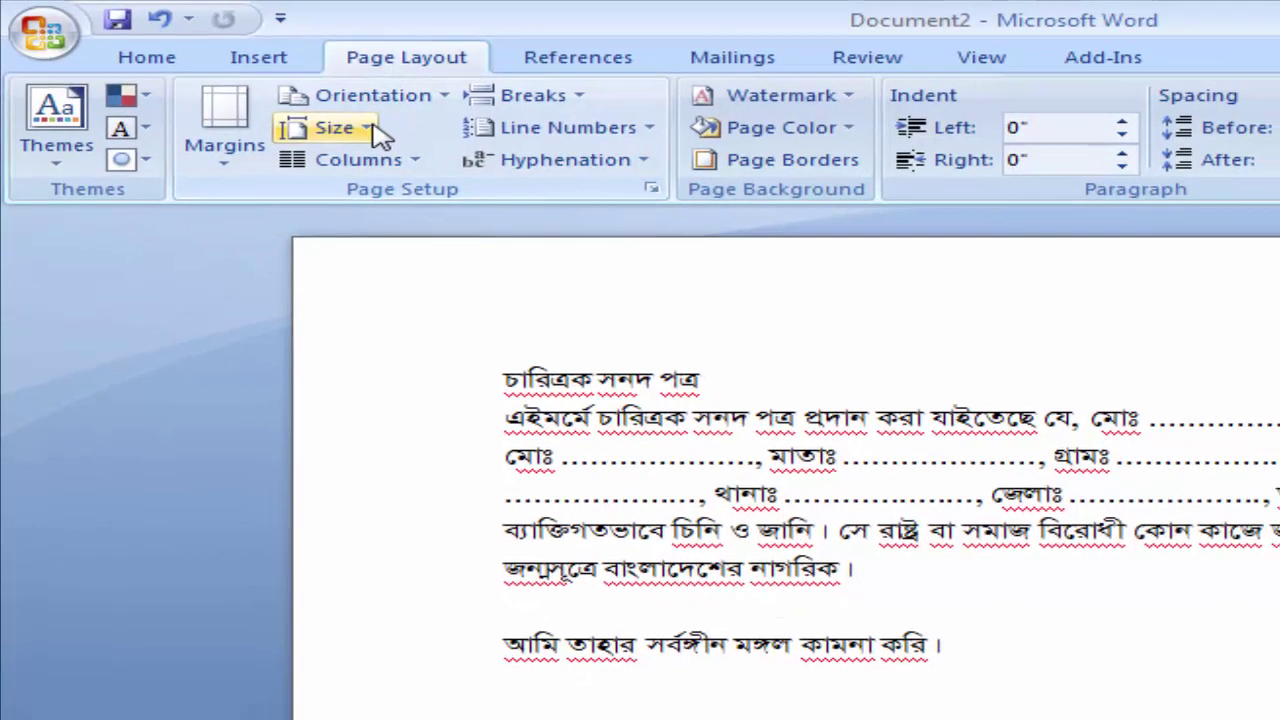
left_click(385, 134)
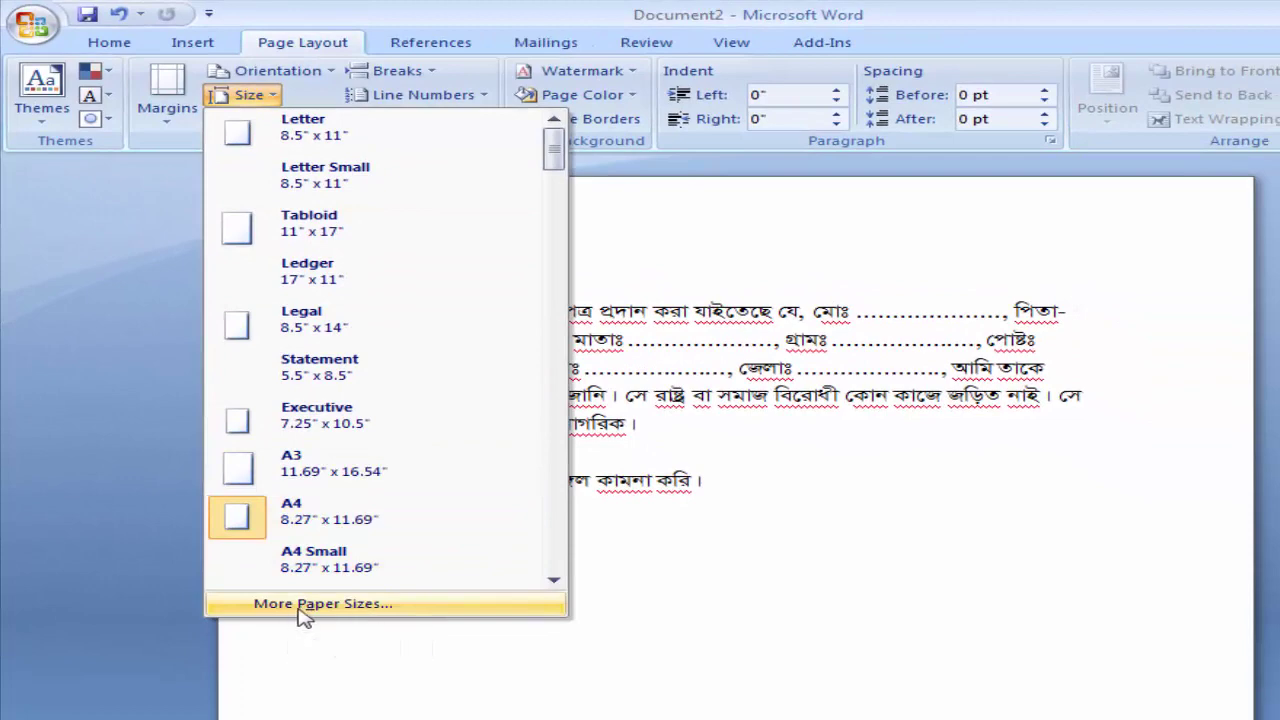
left_click(331, 607)
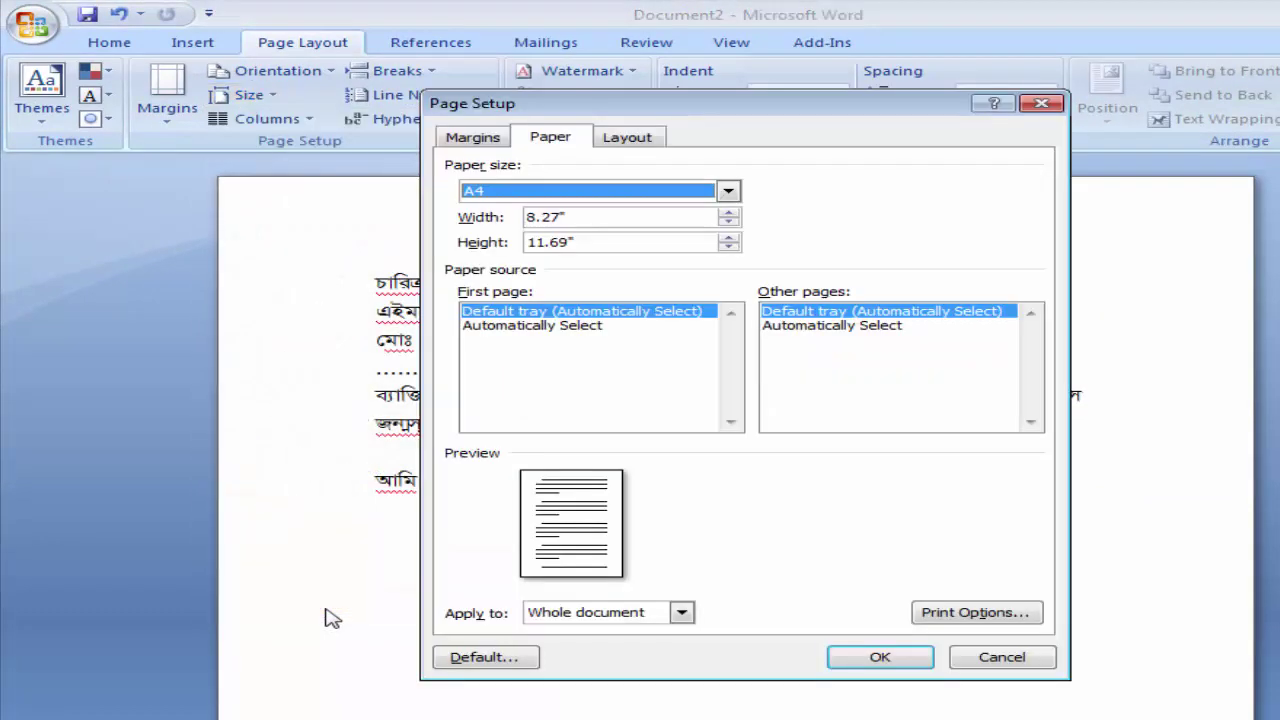
left_click(490, 137)
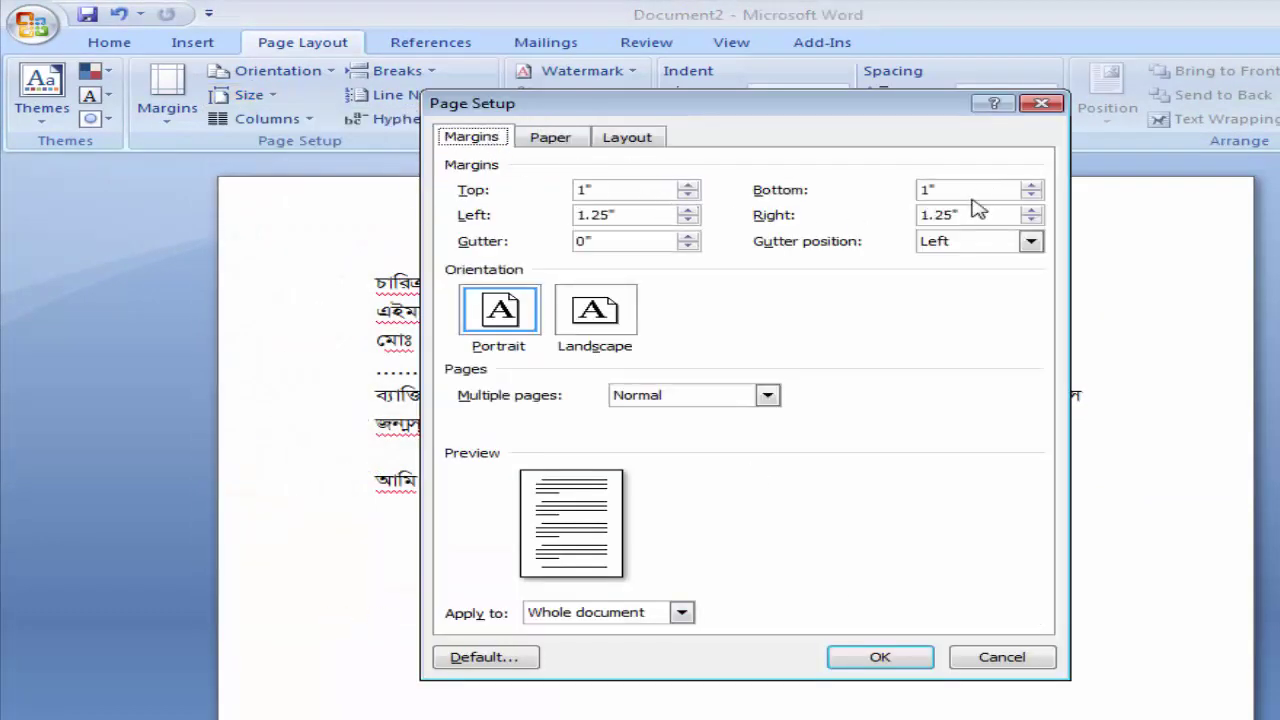
left_click(636, 193)
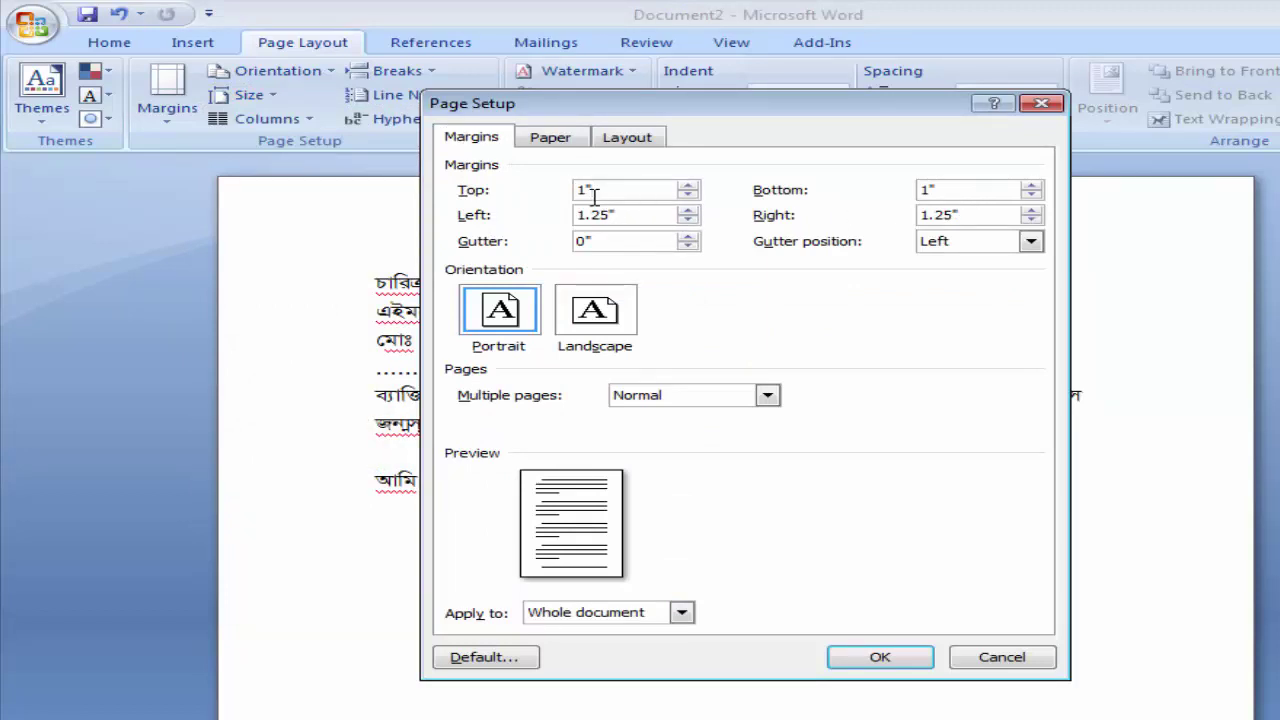
left_click(945, 190)
left_click(1002, 657)
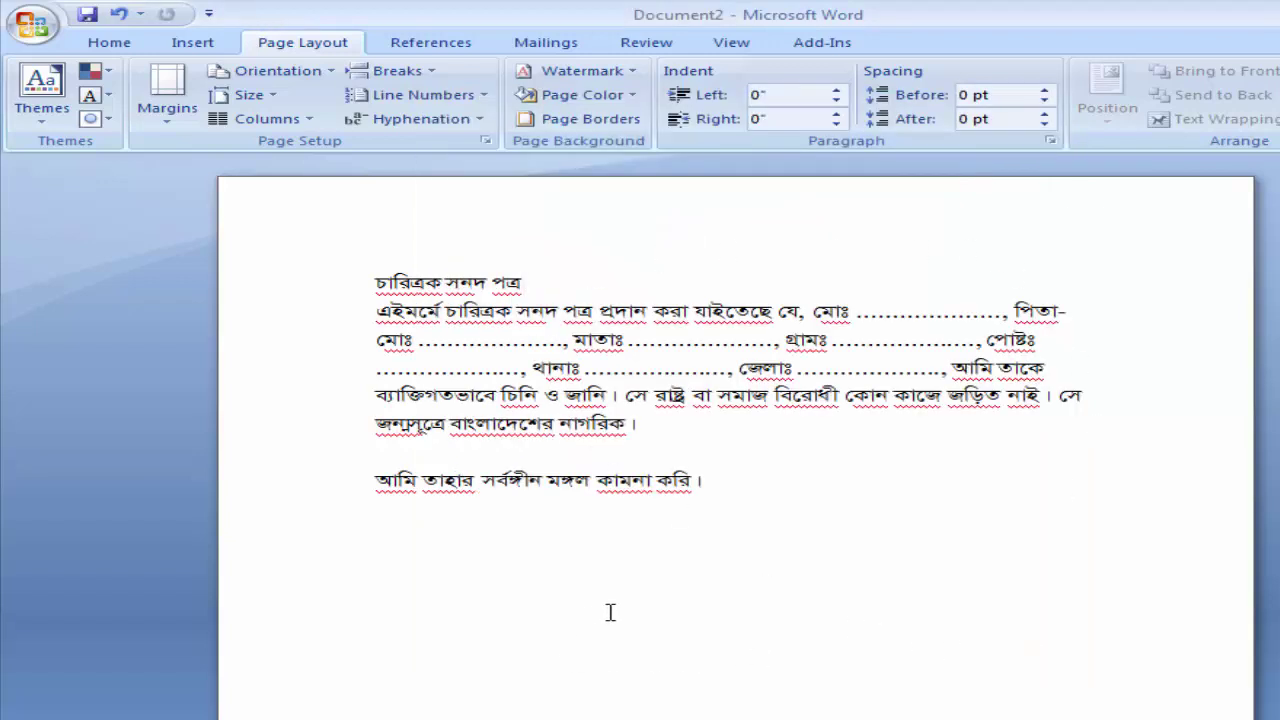
Step: Reopen Page Setup at the margins: 1" top and bottom, 1.25" left and right
scroll(610, 612, "down", 3)
scroll(610, 612, "up", 3)
left_click(262, 95)
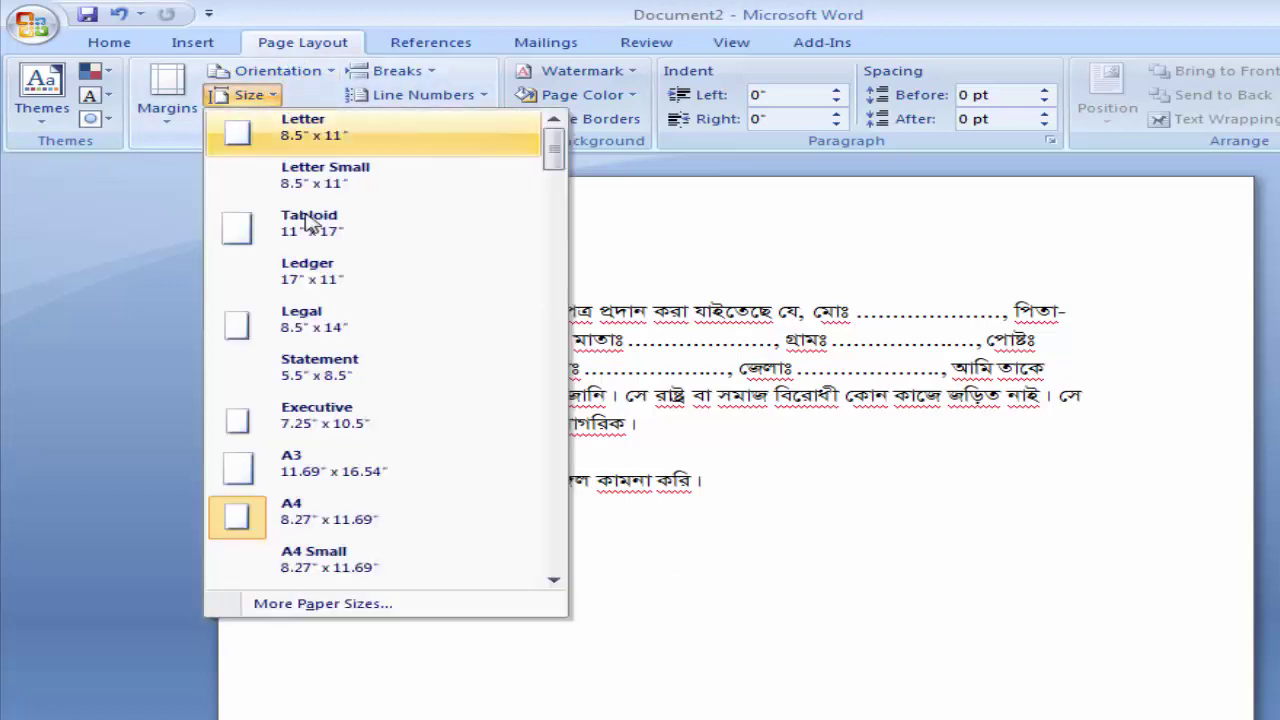
left_click(340, 604)
left_click(464, 142)
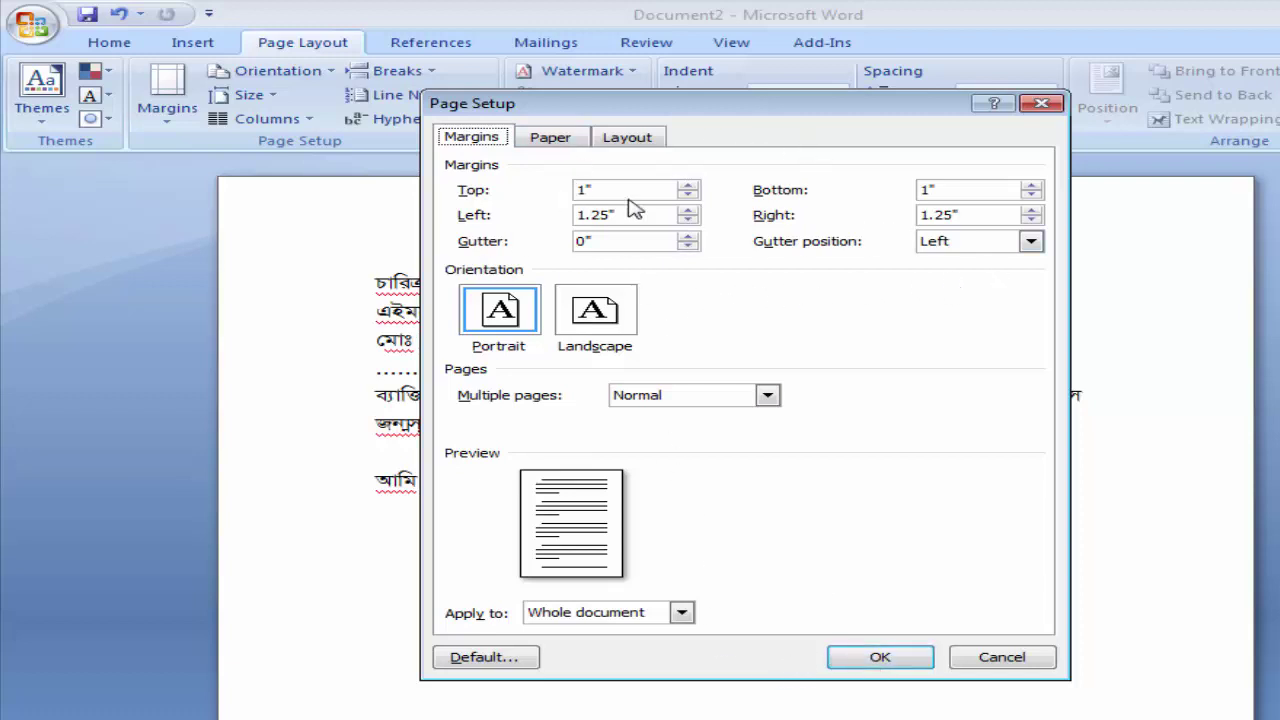
Step: Apply the A4 page with 1-inch top/bottom and 1.25-inch left/right margins
left_click(880, 657)
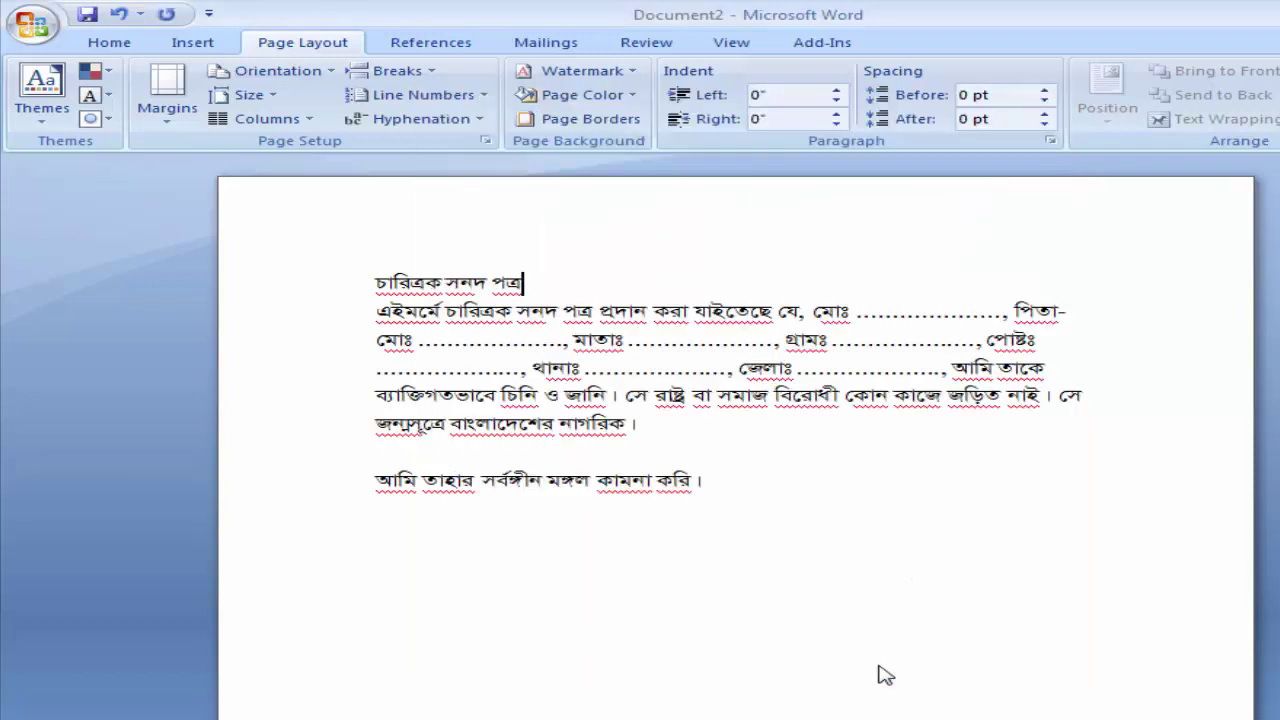
scroll(830, 528, "down", 2)
scroll(830, 528, "up", 2)
Step: Center the title 'চারিত্রিক সনদ পত্র' and leave one blank line before the body
left_click(108, 46)
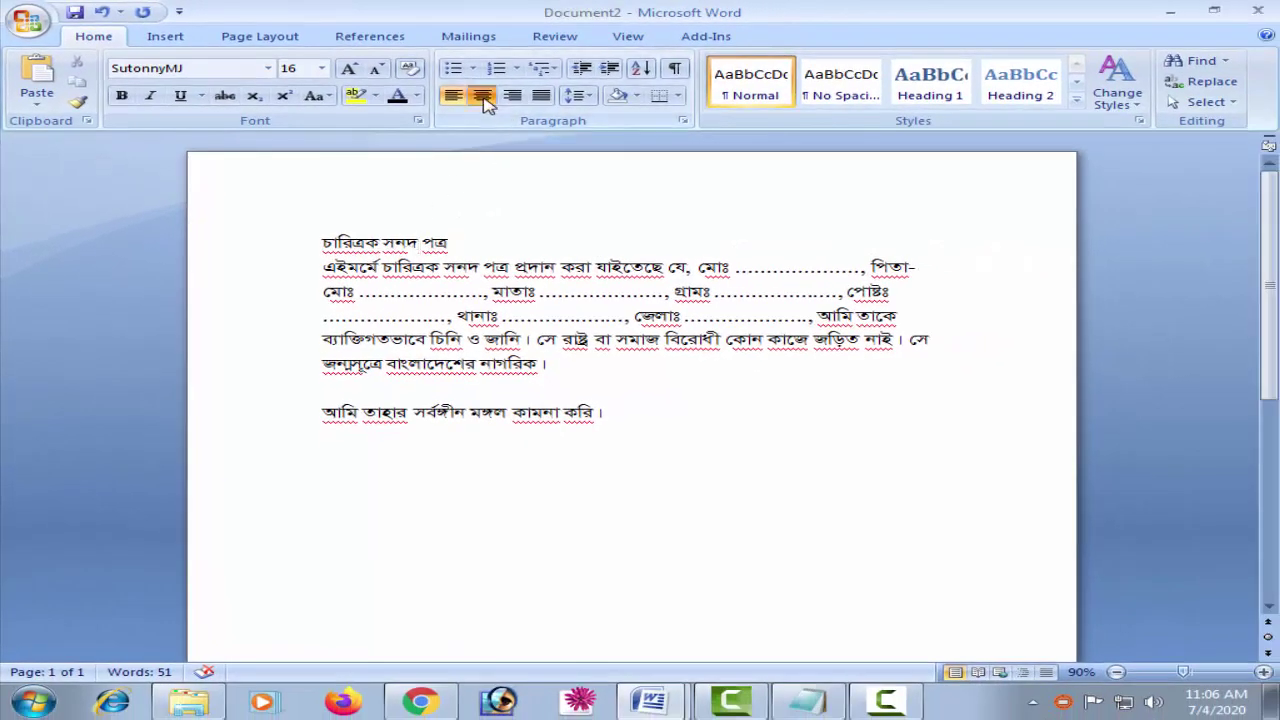
left_click(482, 95)
left_click(733, 297)
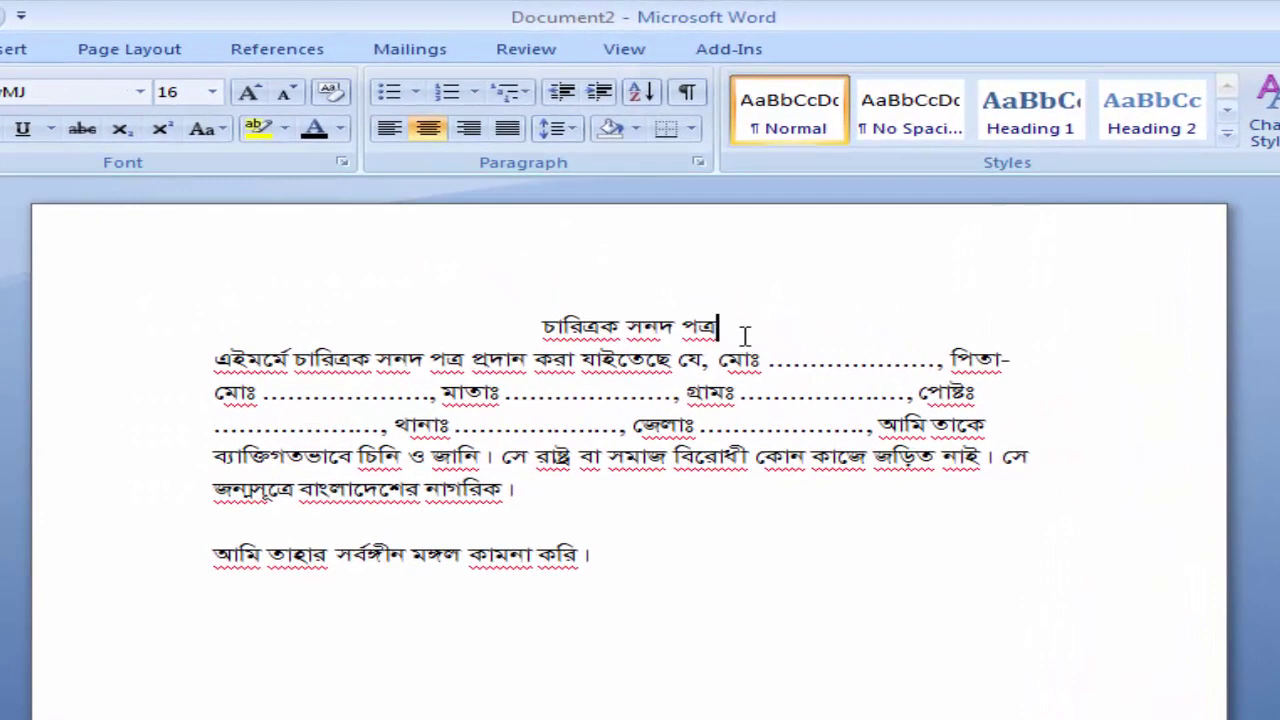
key("Return")
key("Return")
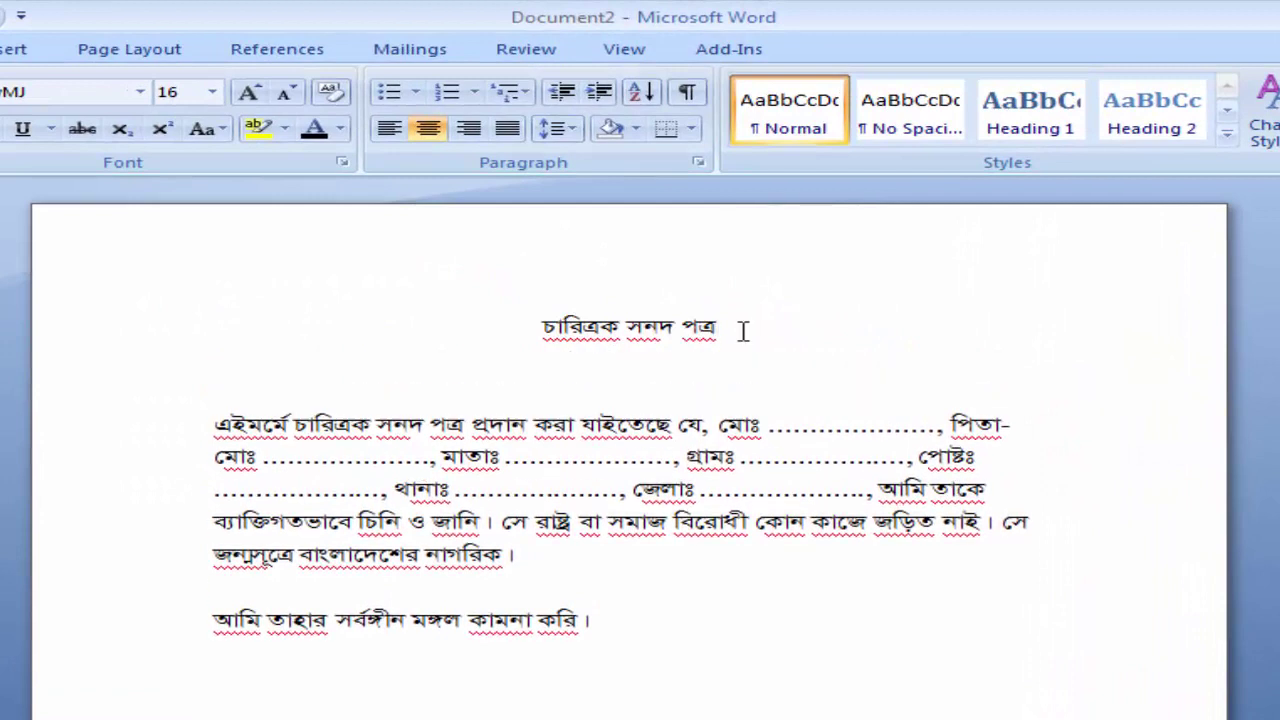
key("Return")
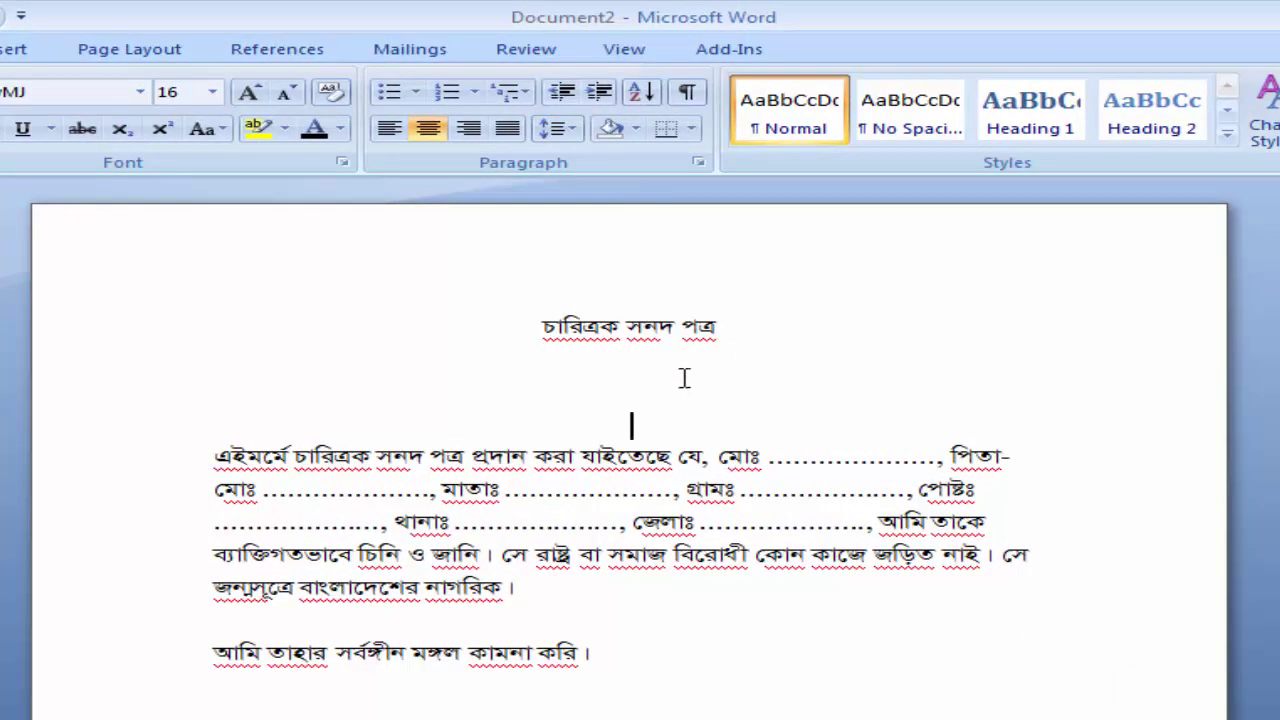
key("BackSpace")
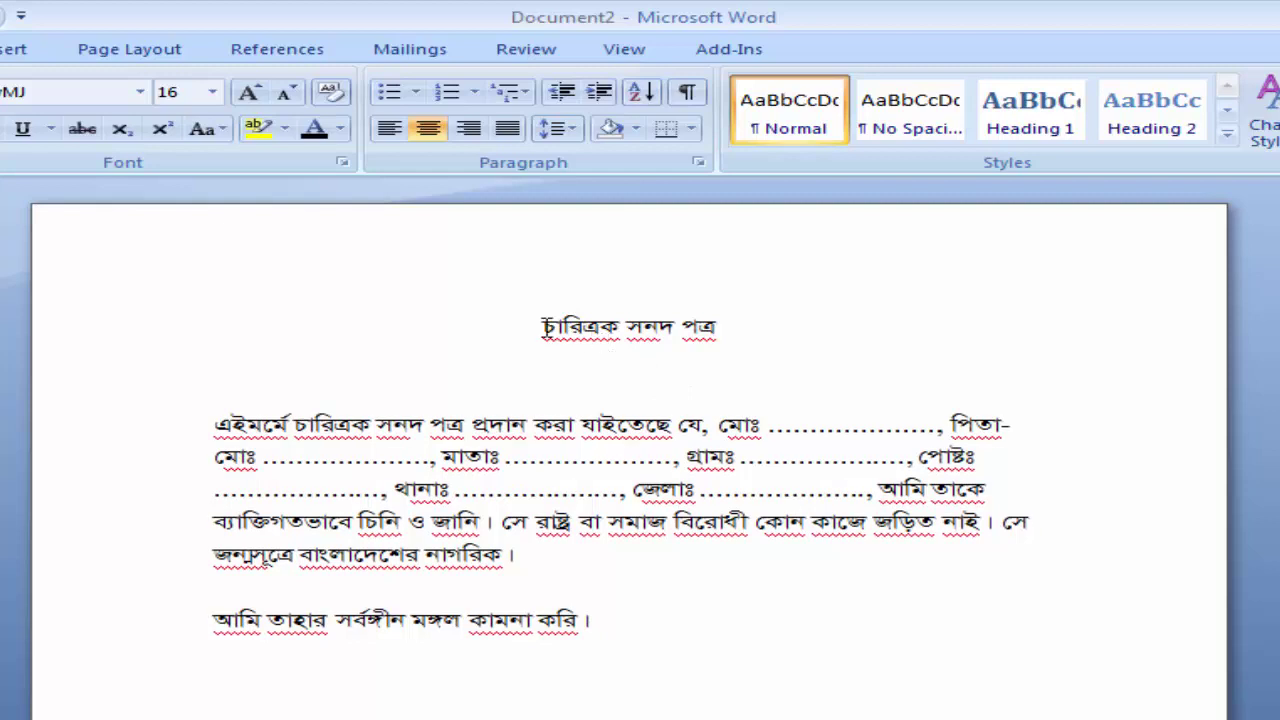
left_click_drag(543, 326, 746, 326)
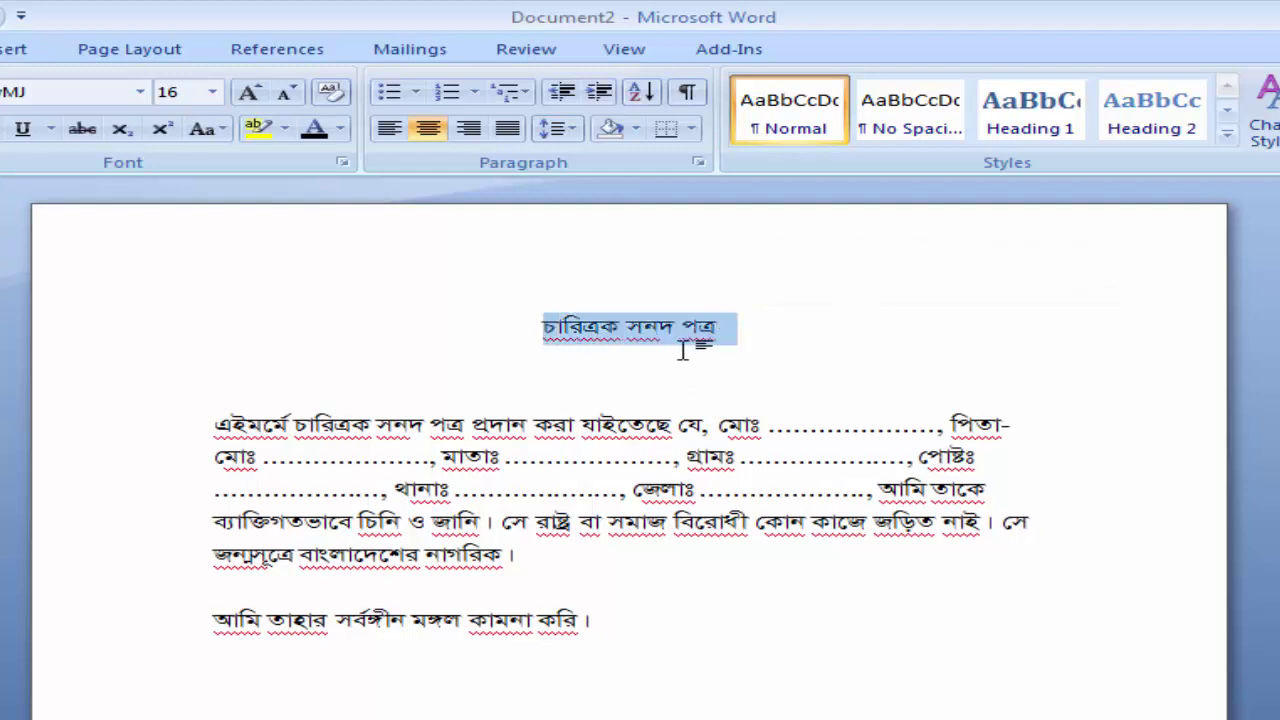
Step: Make the title 'চারিত্রিক সনদ পত্র' 24 pt, bold, single-underlined and blue
left_click(213, 92)
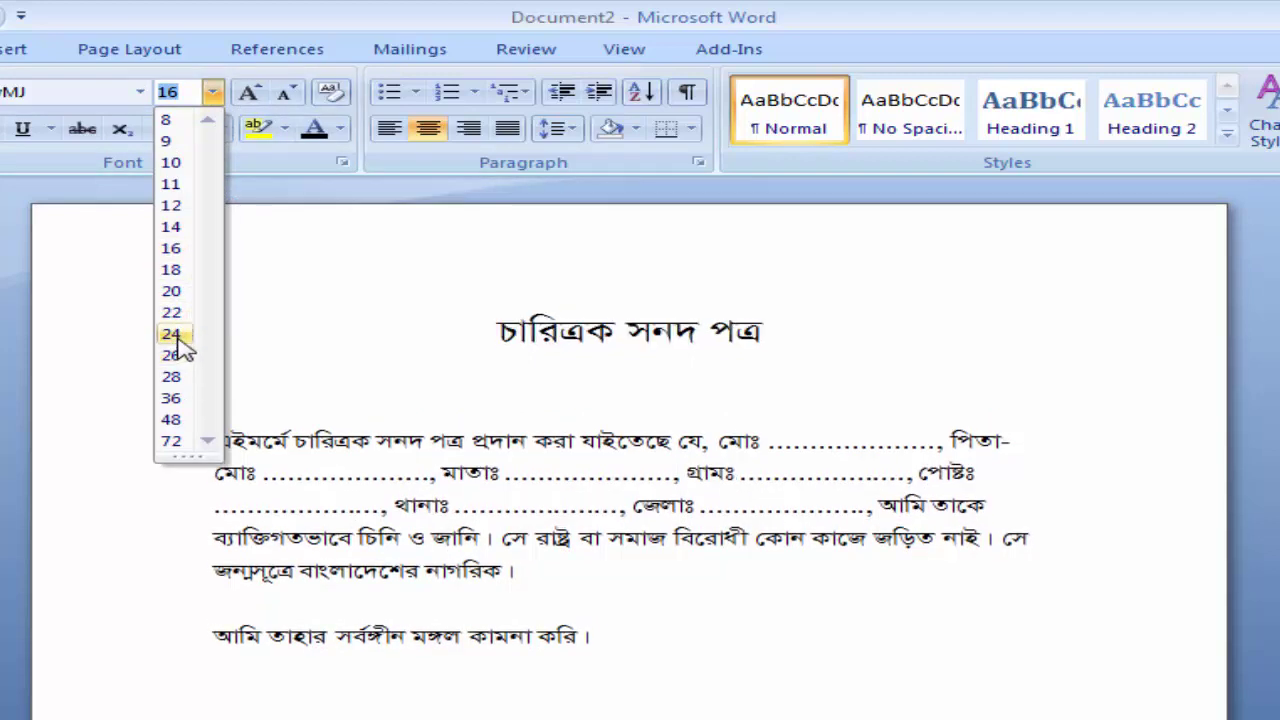
left_click(172, 334)
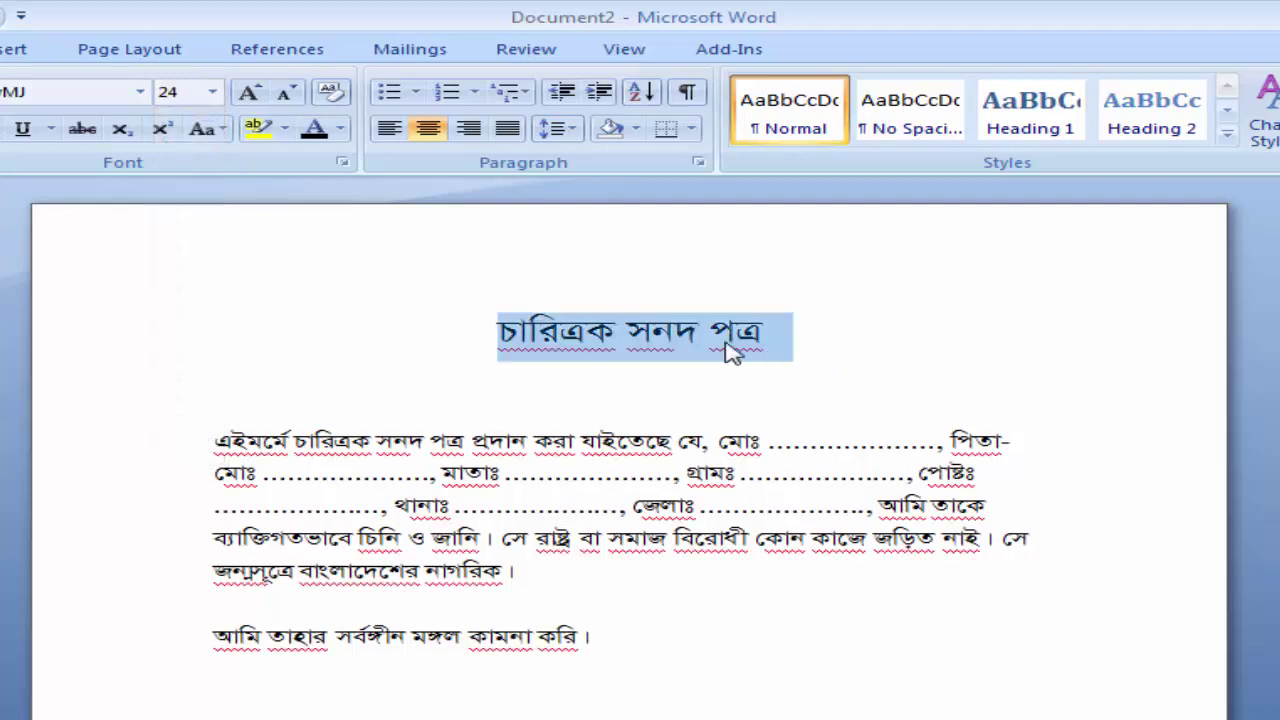
key("ctrl+b")
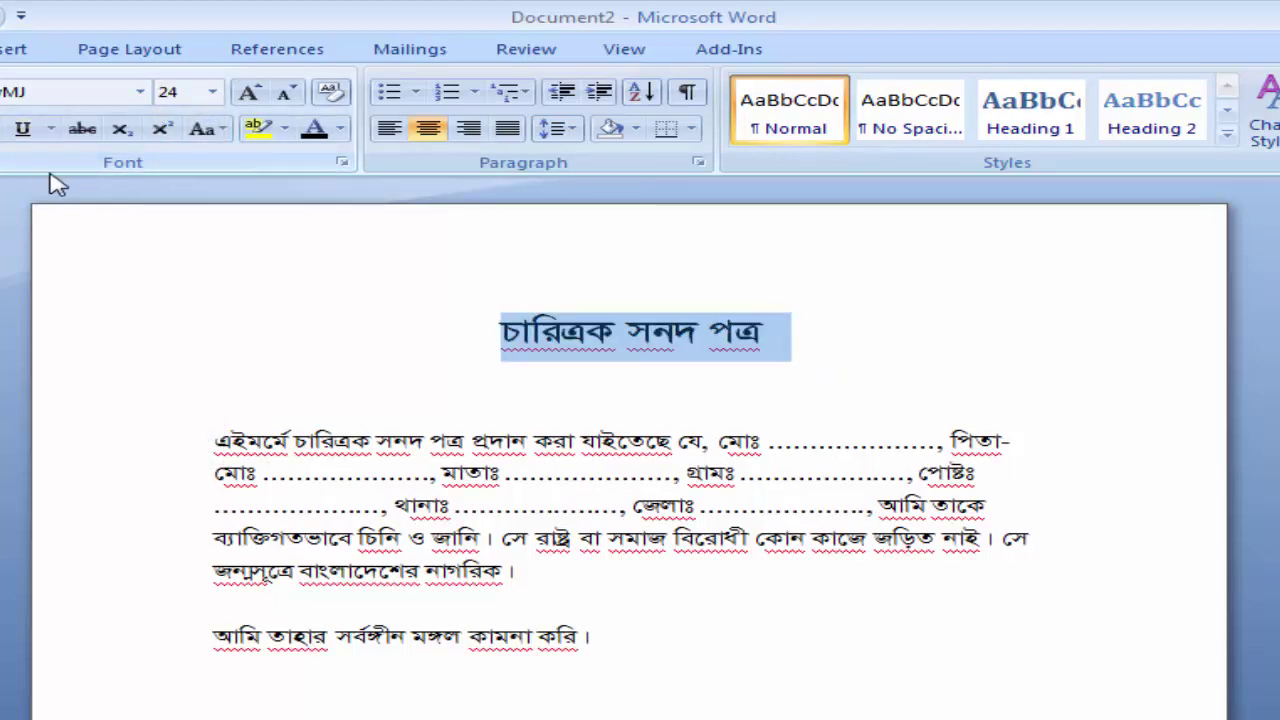
left_click(22, 130)
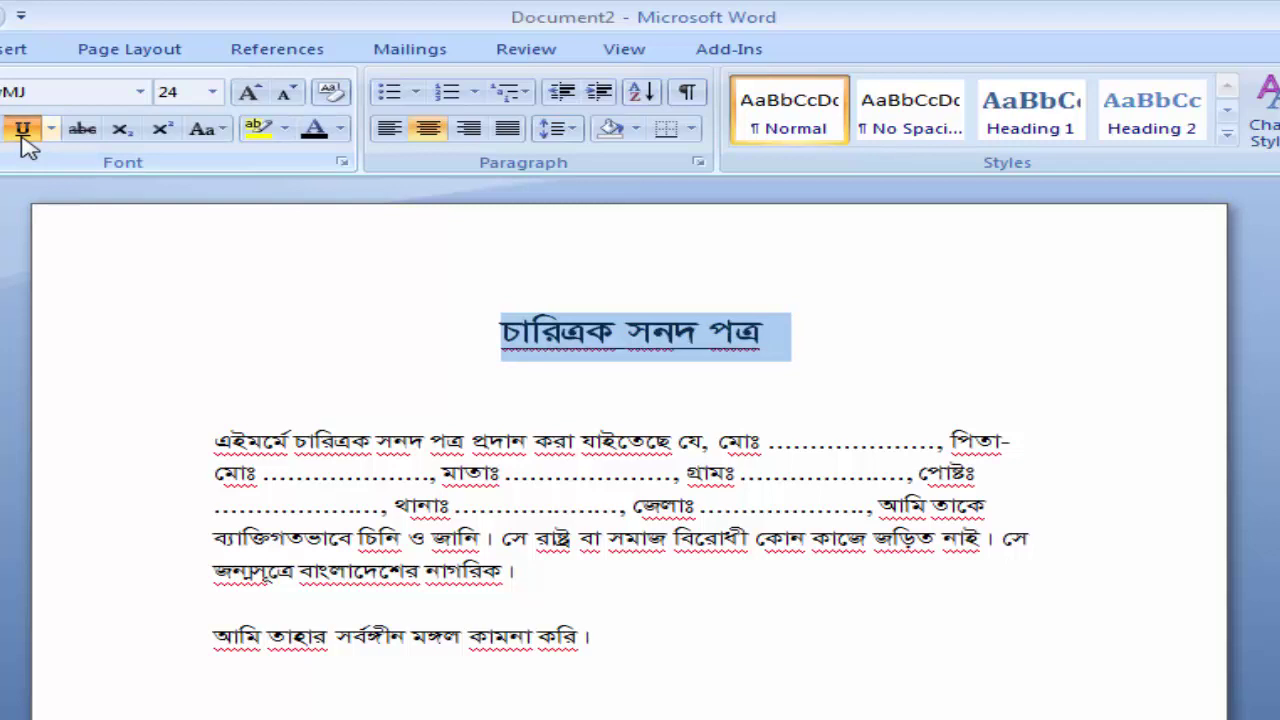
left_click(50, 128)
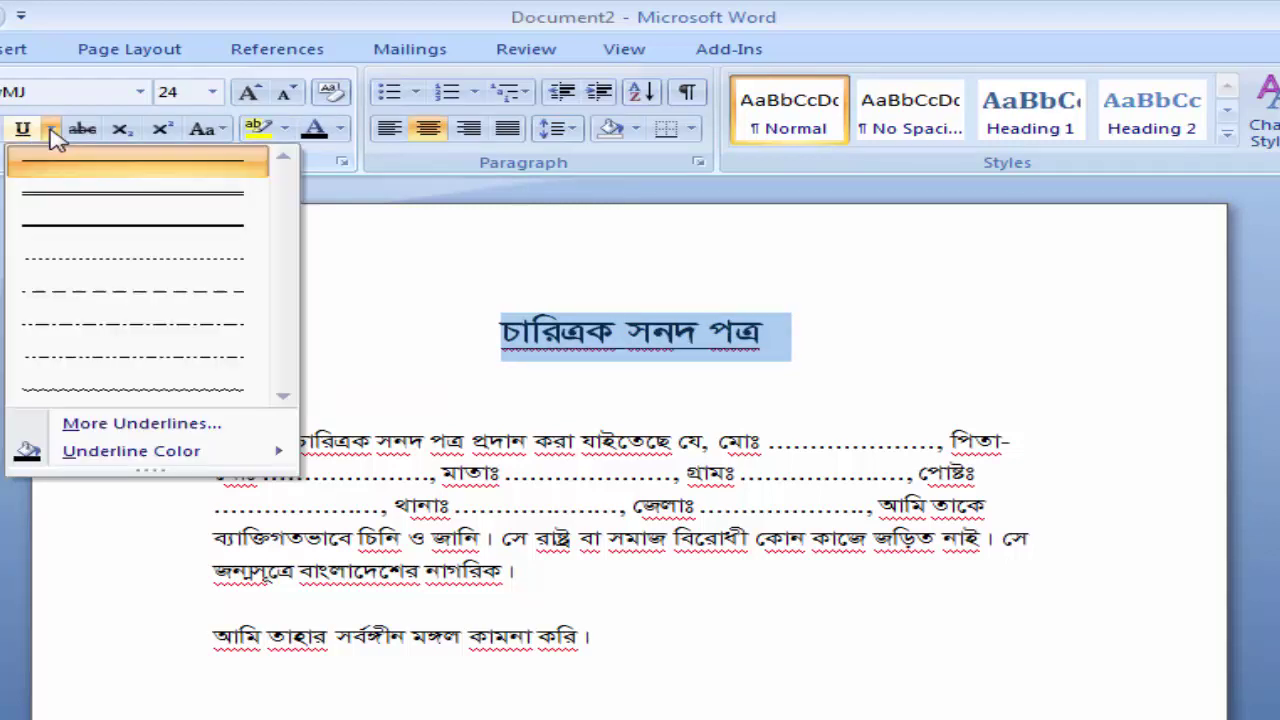
left_click(102, 198)
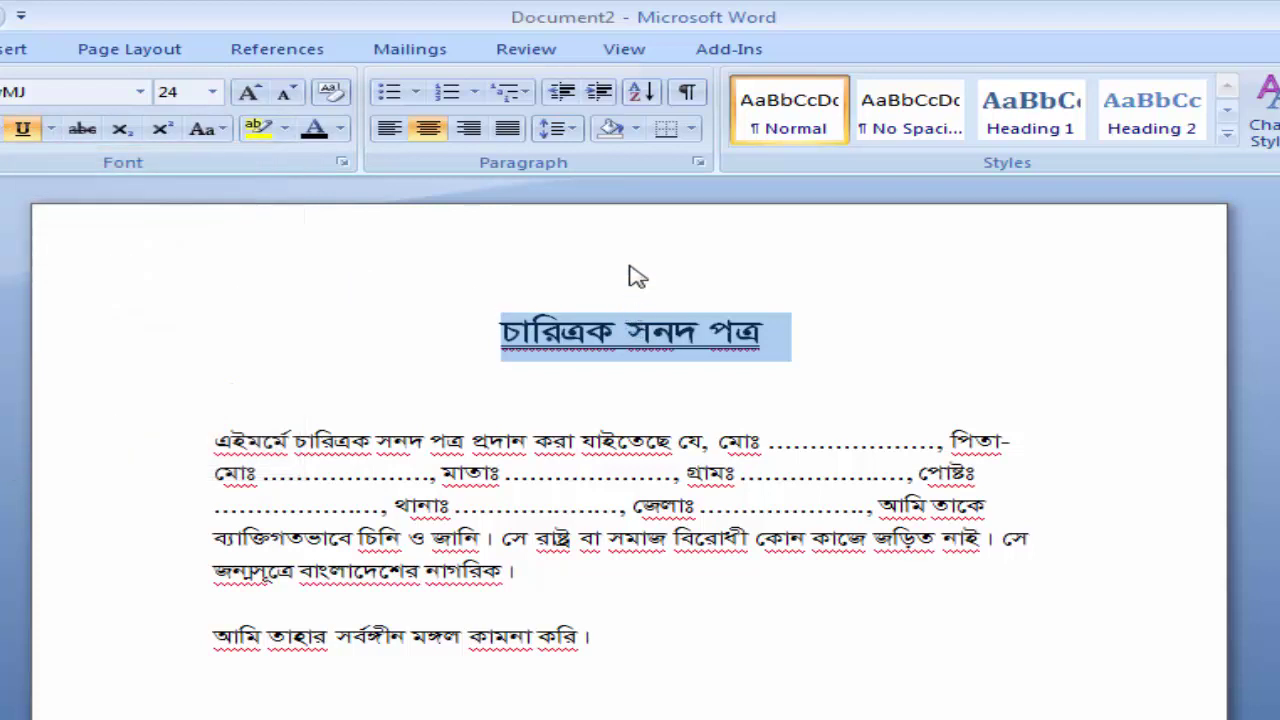
left_click(340, 130)
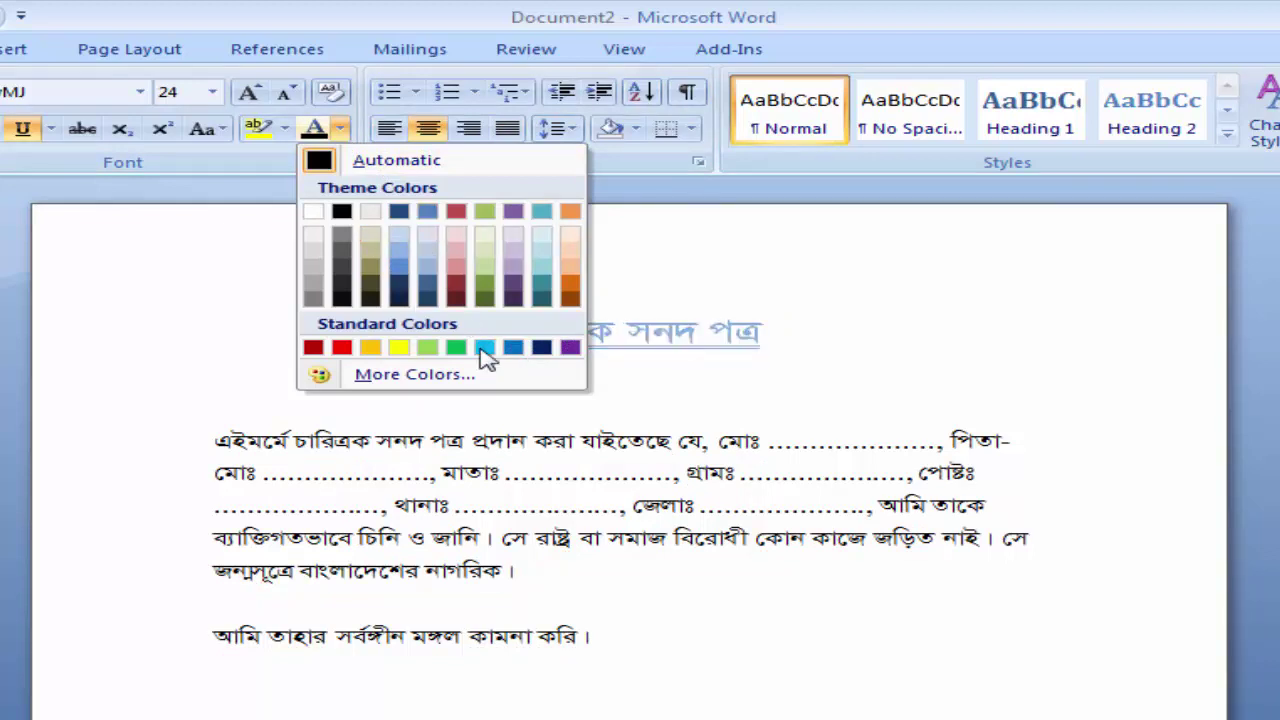
left_click(513, 348)
Step: Add a blank line after the certificate's body paragraph
left_click(766, 358)
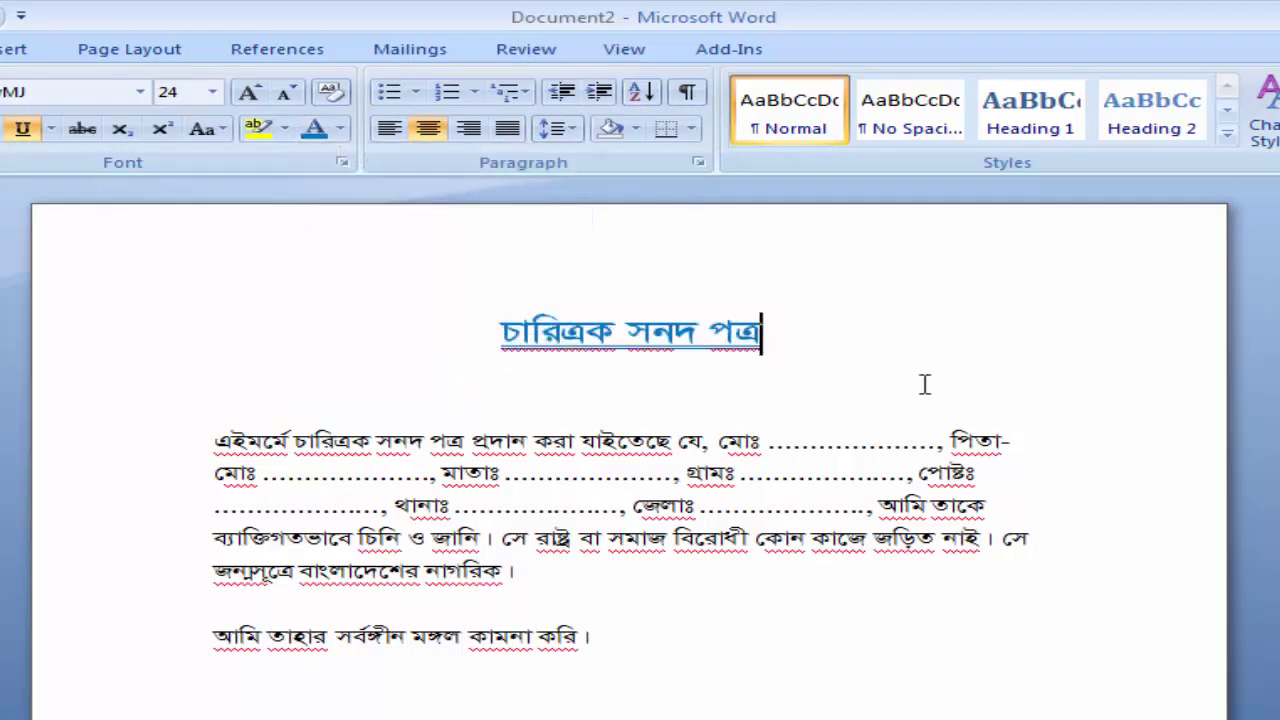
left_click(208, 448)
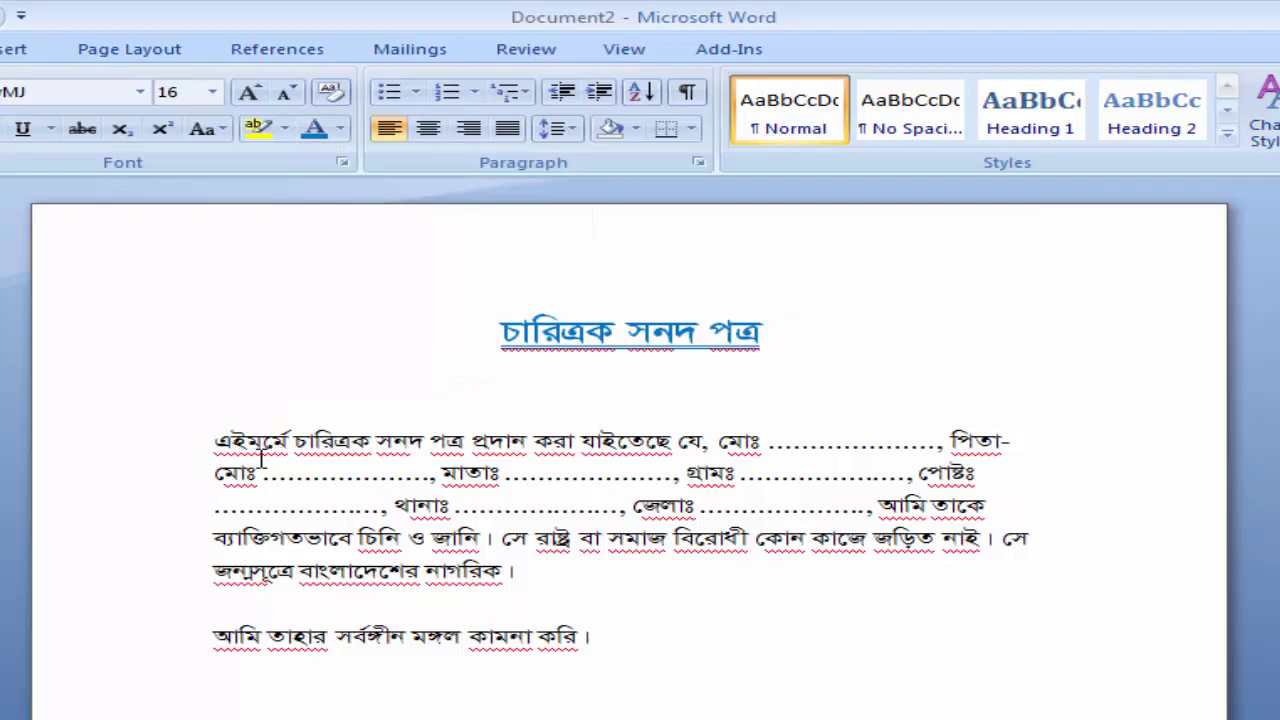
left_click_drag(213, 440, 626, 579)
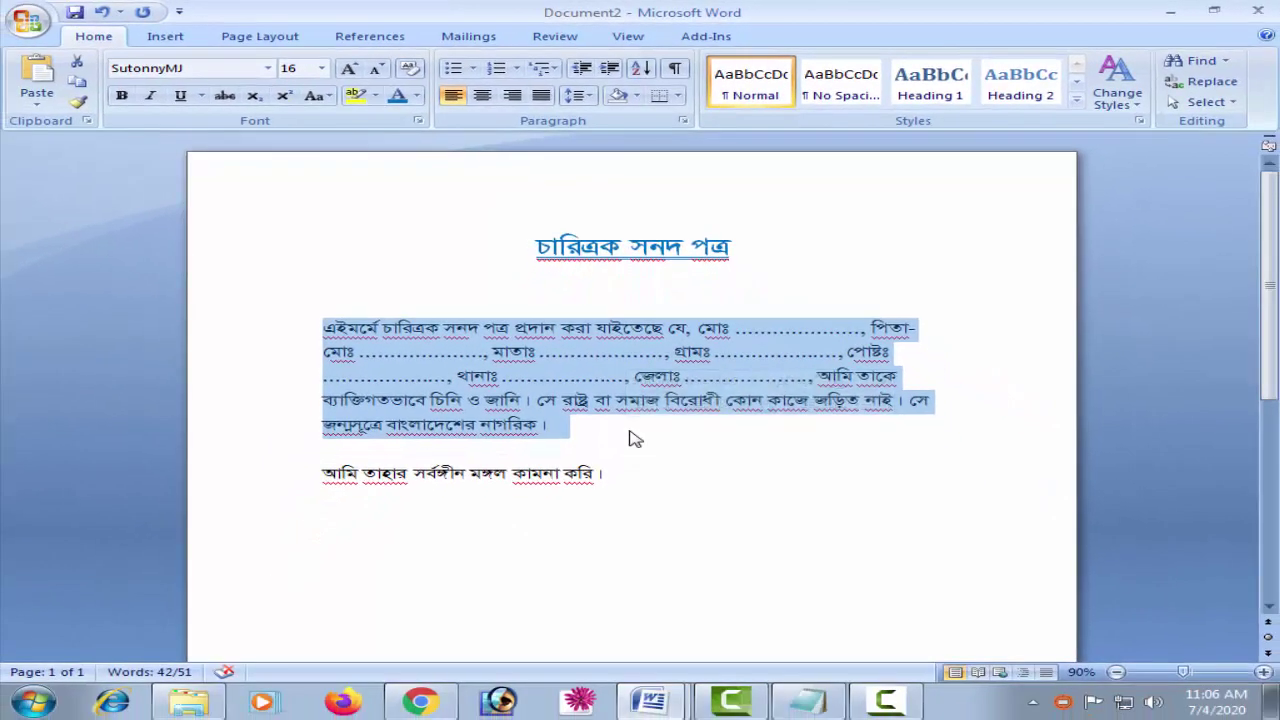
left_click(575, 426)
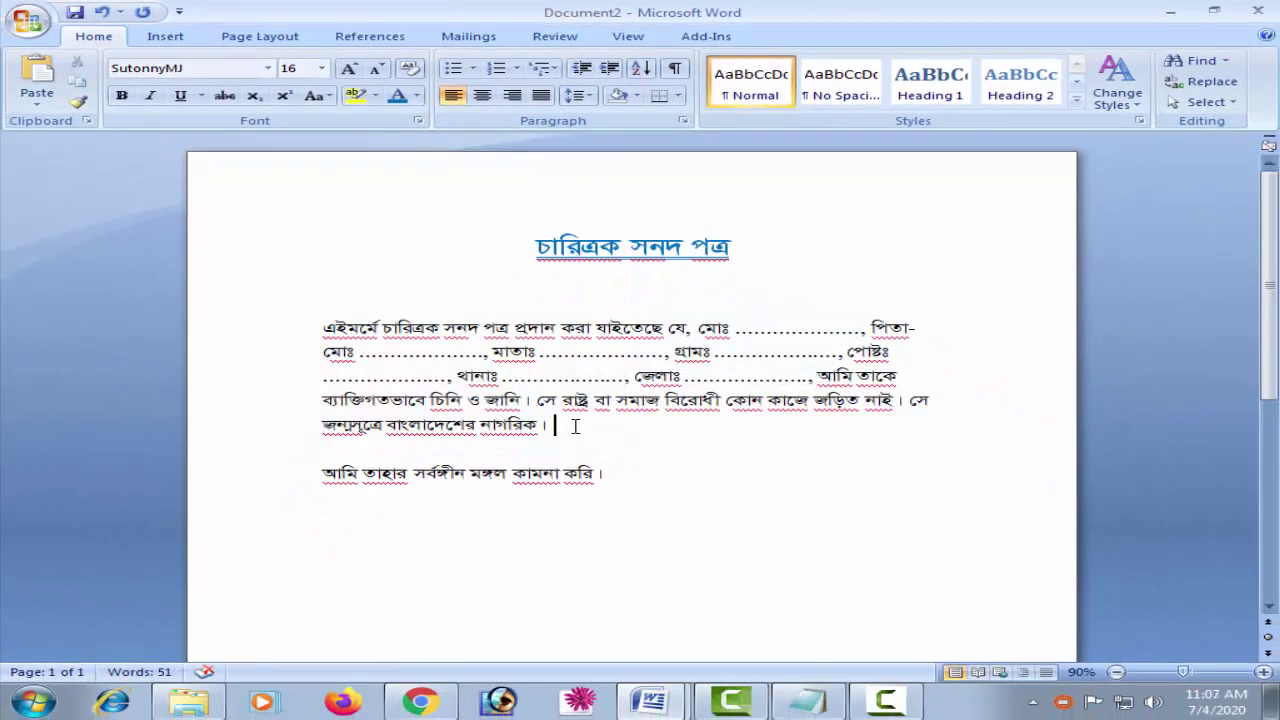
key("Return")
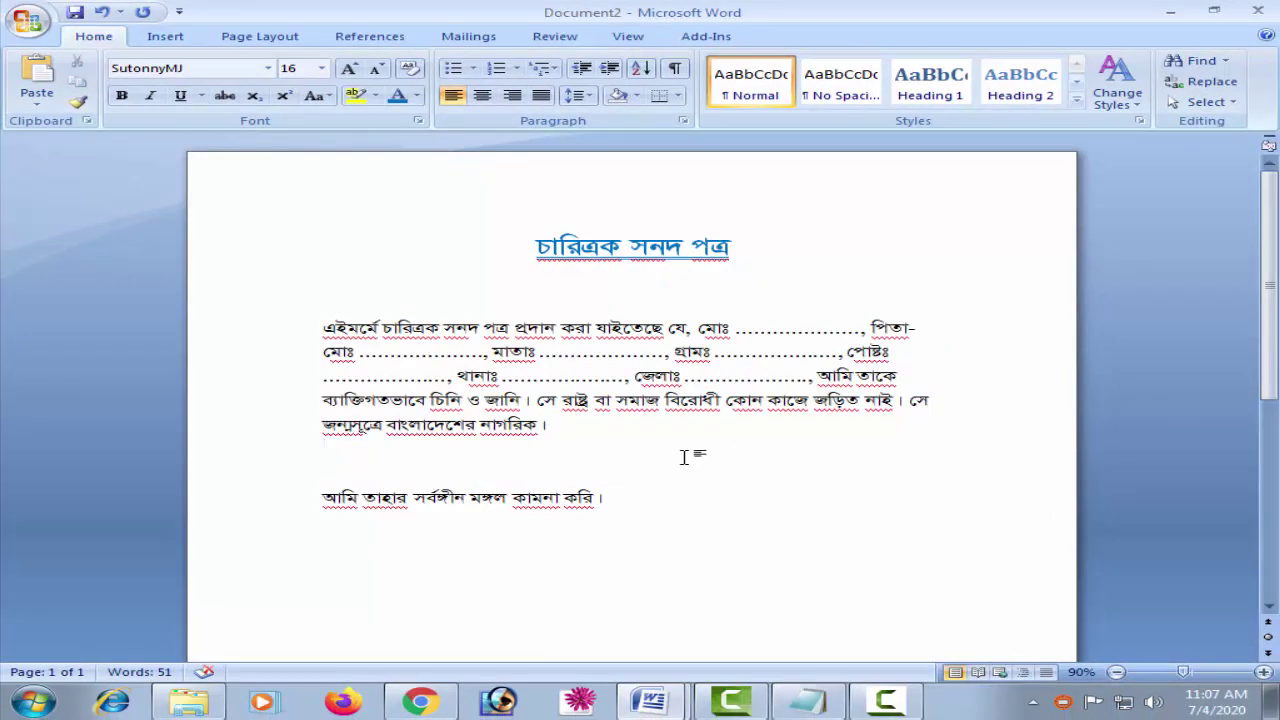
Step: Justify the body paragraph so its lines reach both margins
left_click_drag(575, 438, 323, 327)
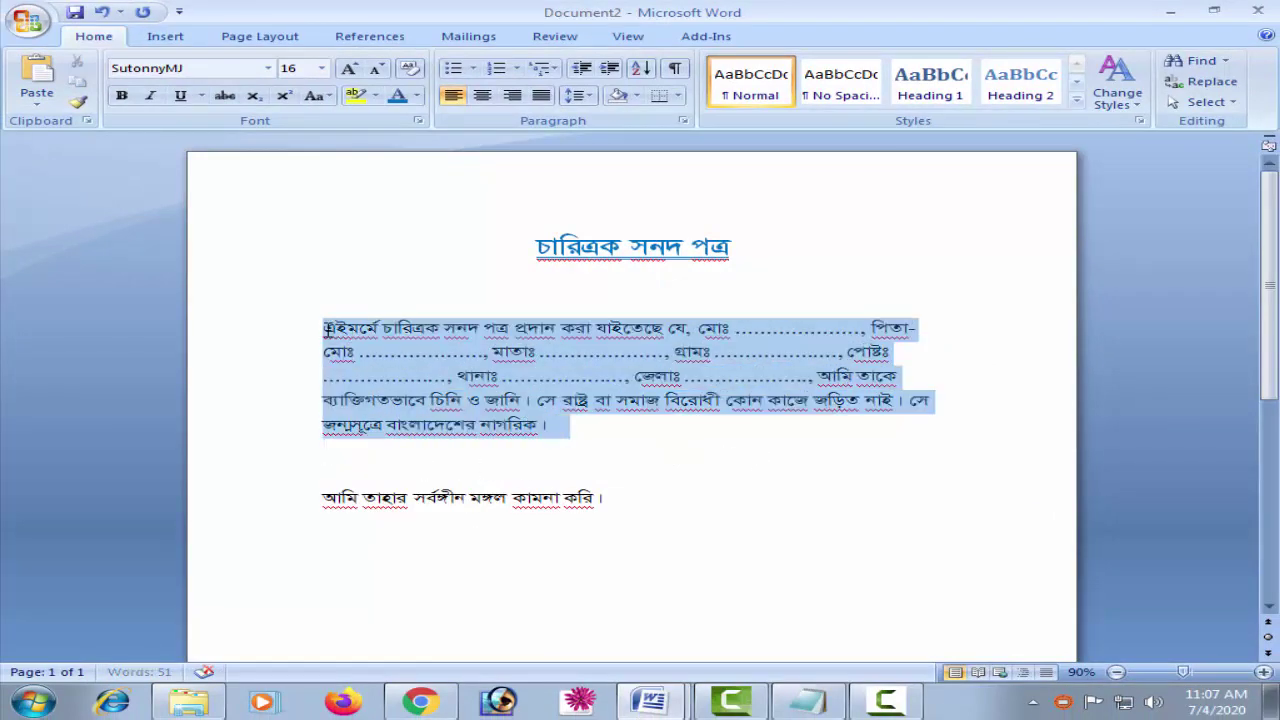
scroll(577, 430, "up", 2)
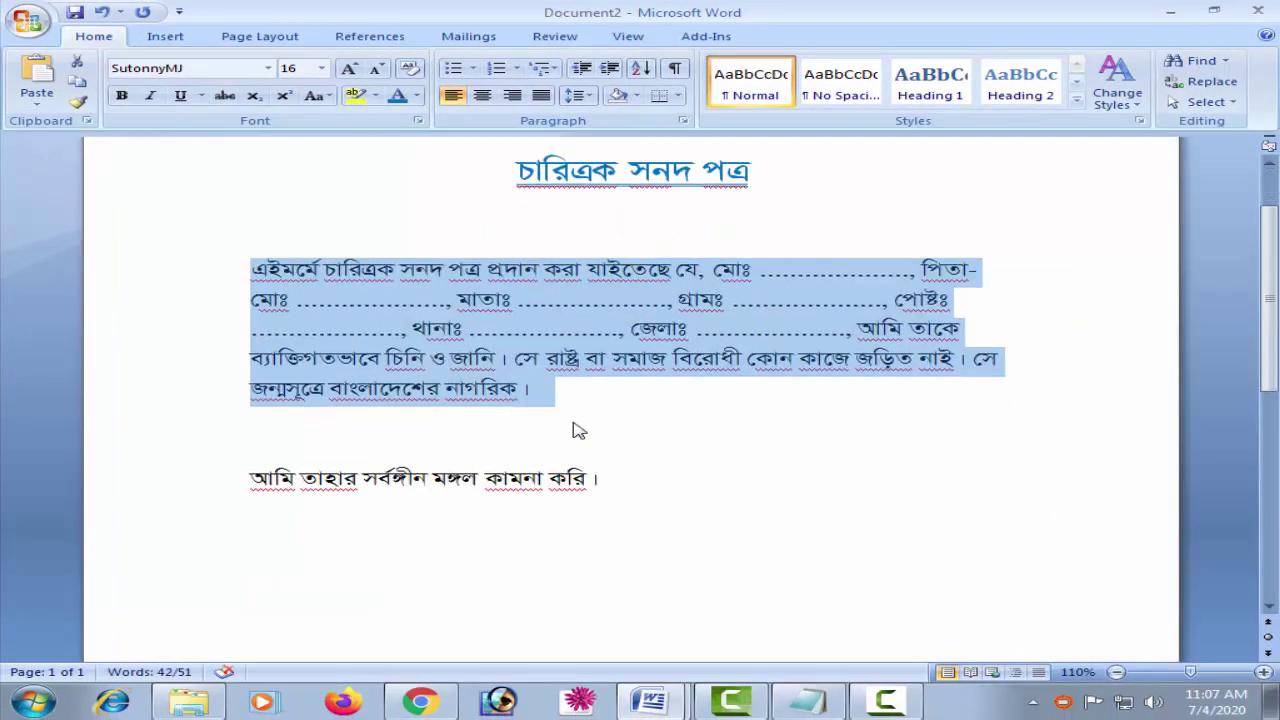
scroll(577, 421, "up", 1)
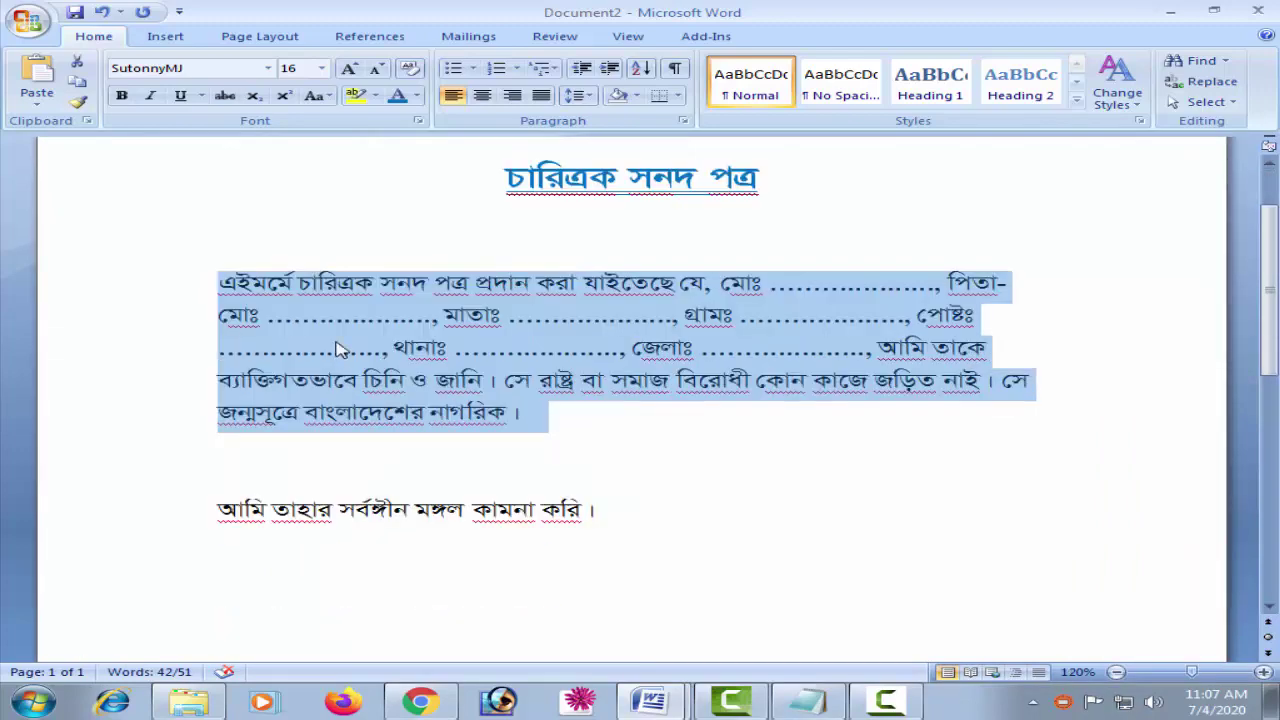
scroll(572, 348, "down", 2)
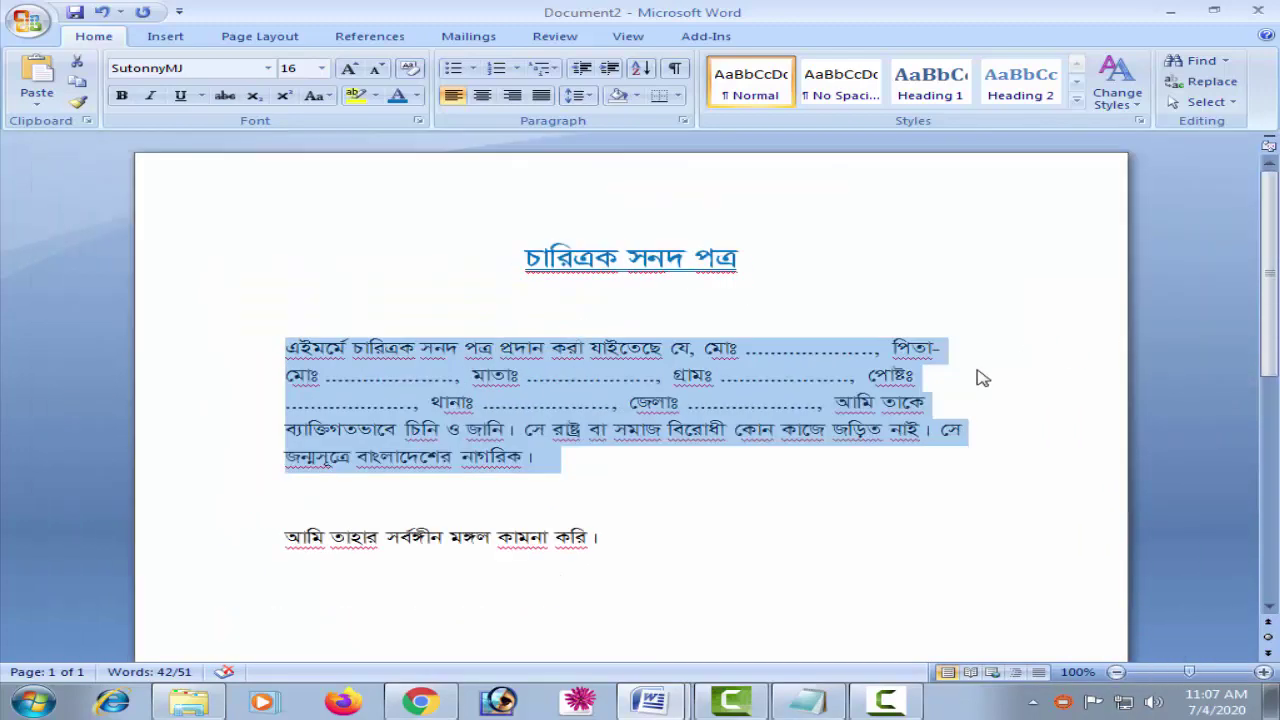
left_click(541, 95)
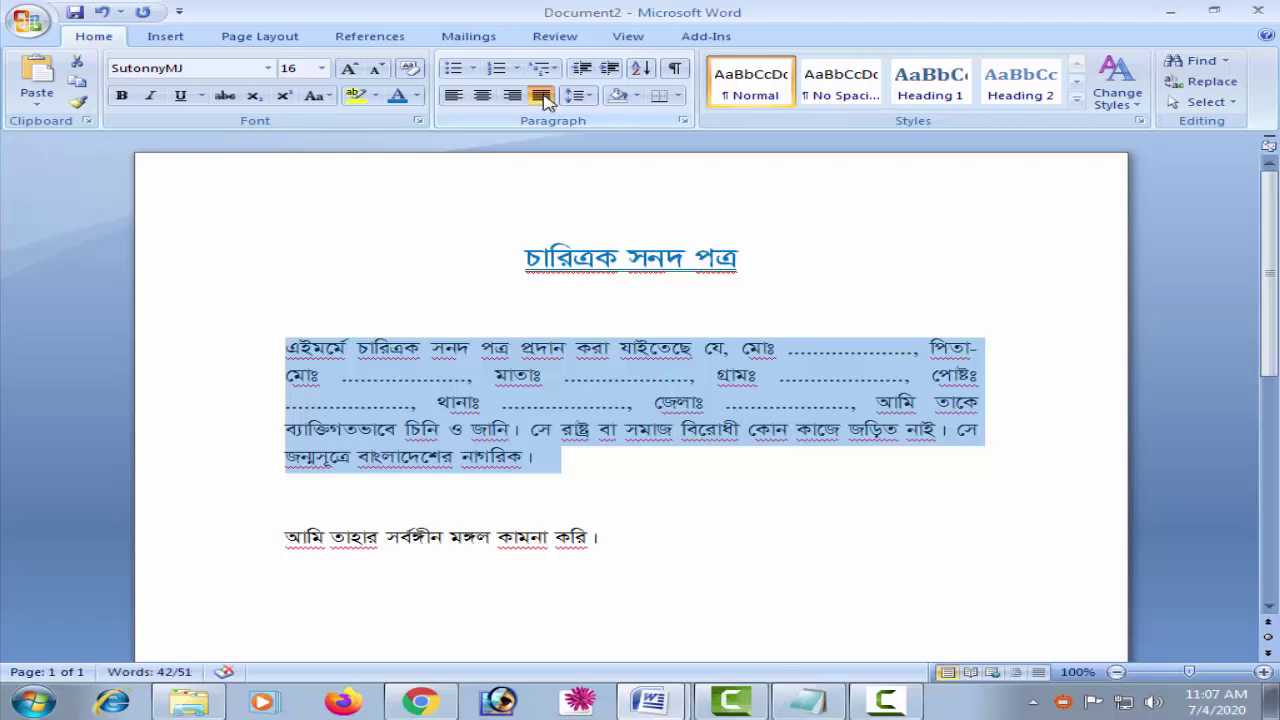
right_click(544, 97)
left_click(544, 97)
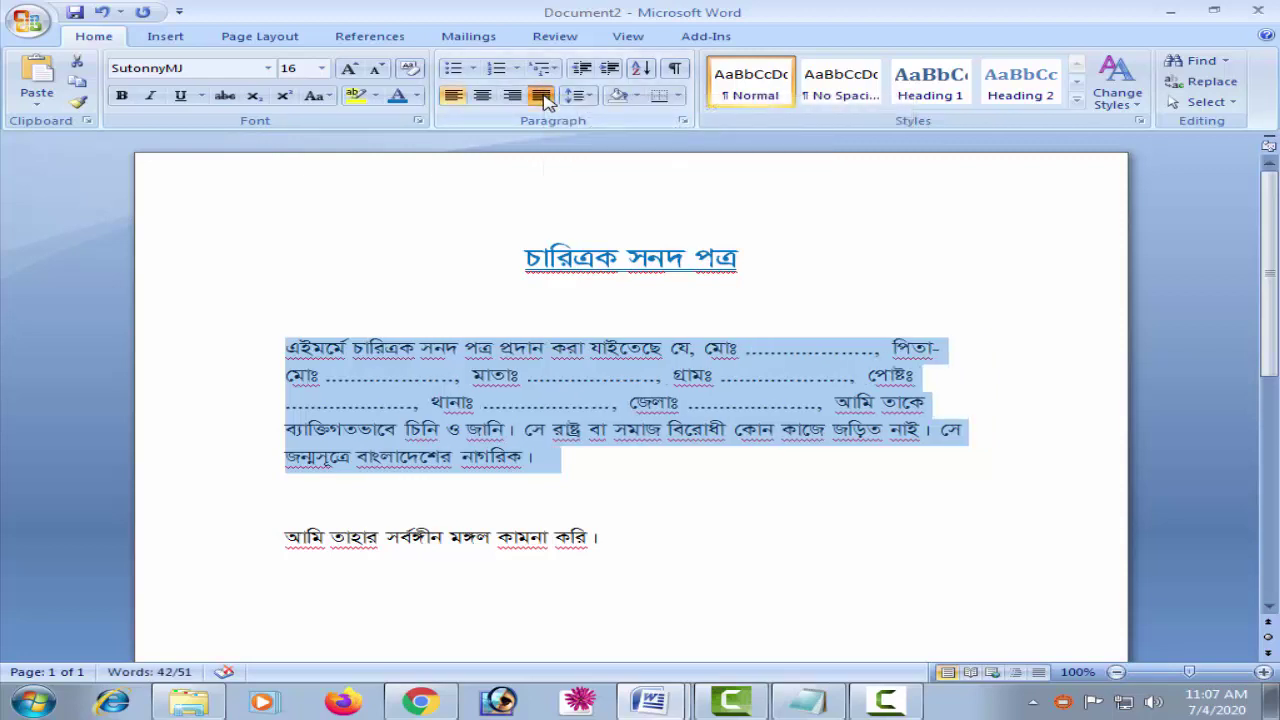
left_click(545, 100)
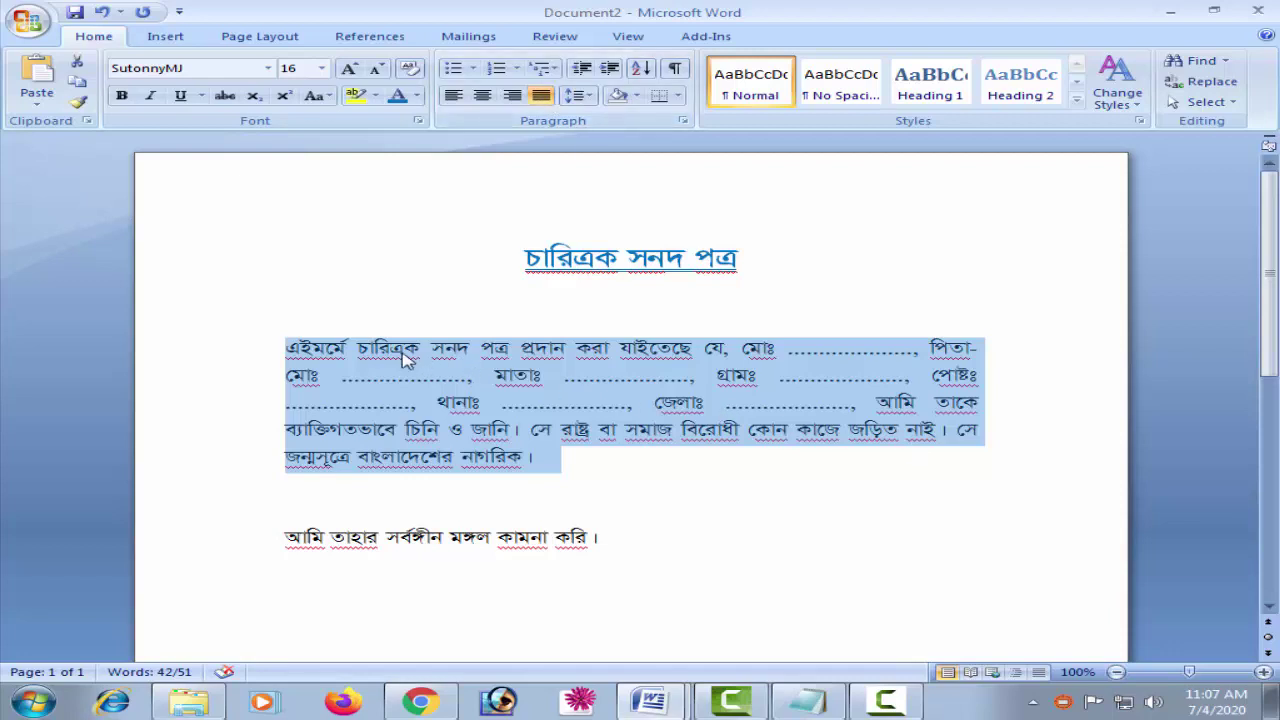
left_click(729, 455)
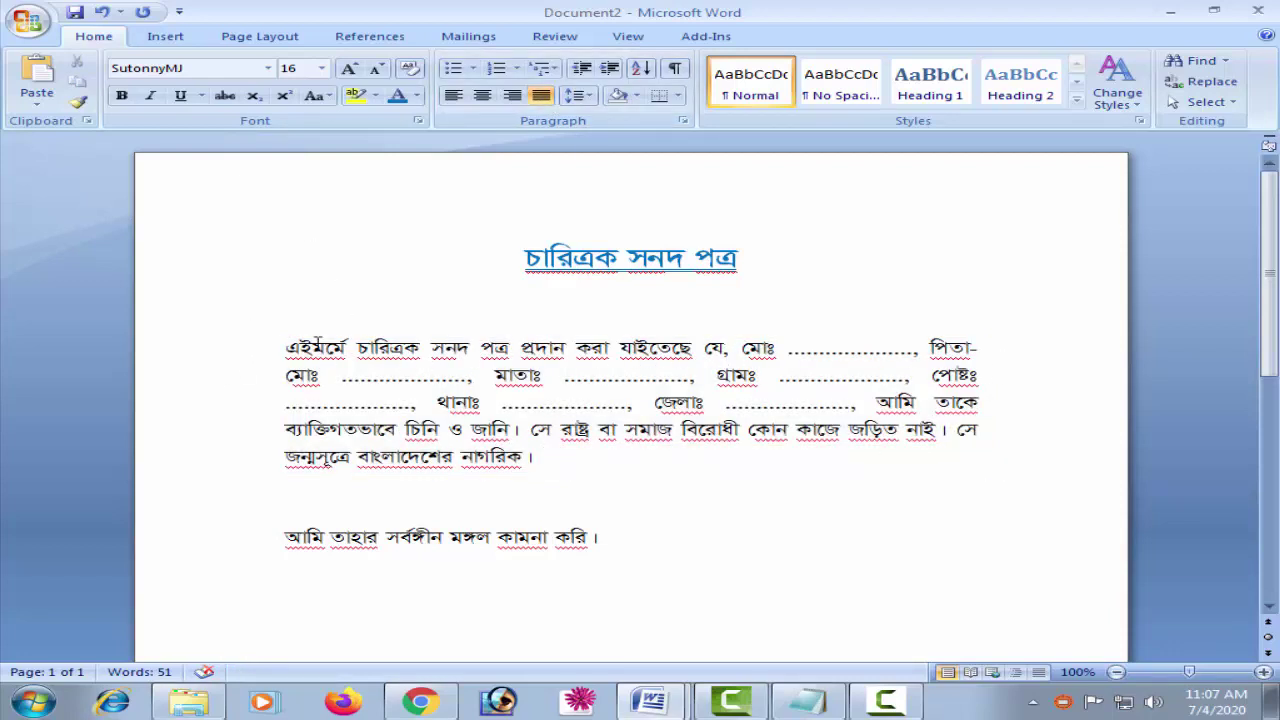
left_click_drag(280, 345, 655, 515)
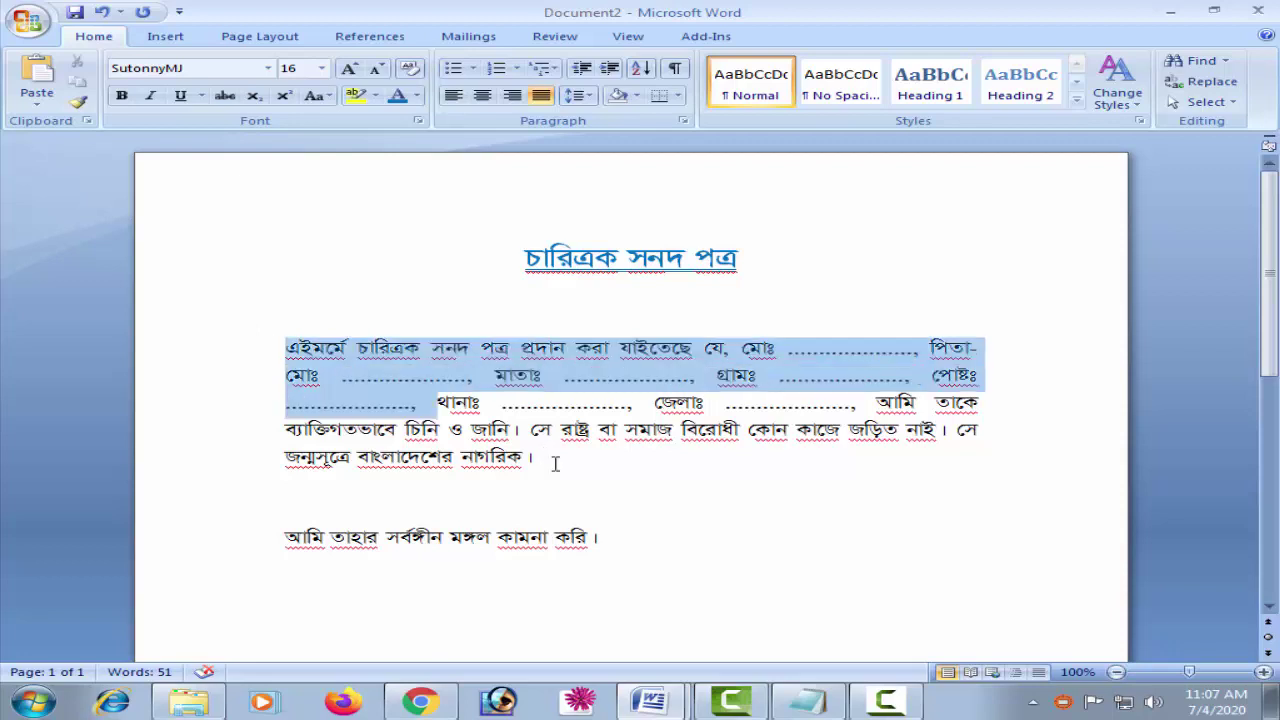
Step: Set the body paragraph's line spacing to 1.5
left_click(577, 96)
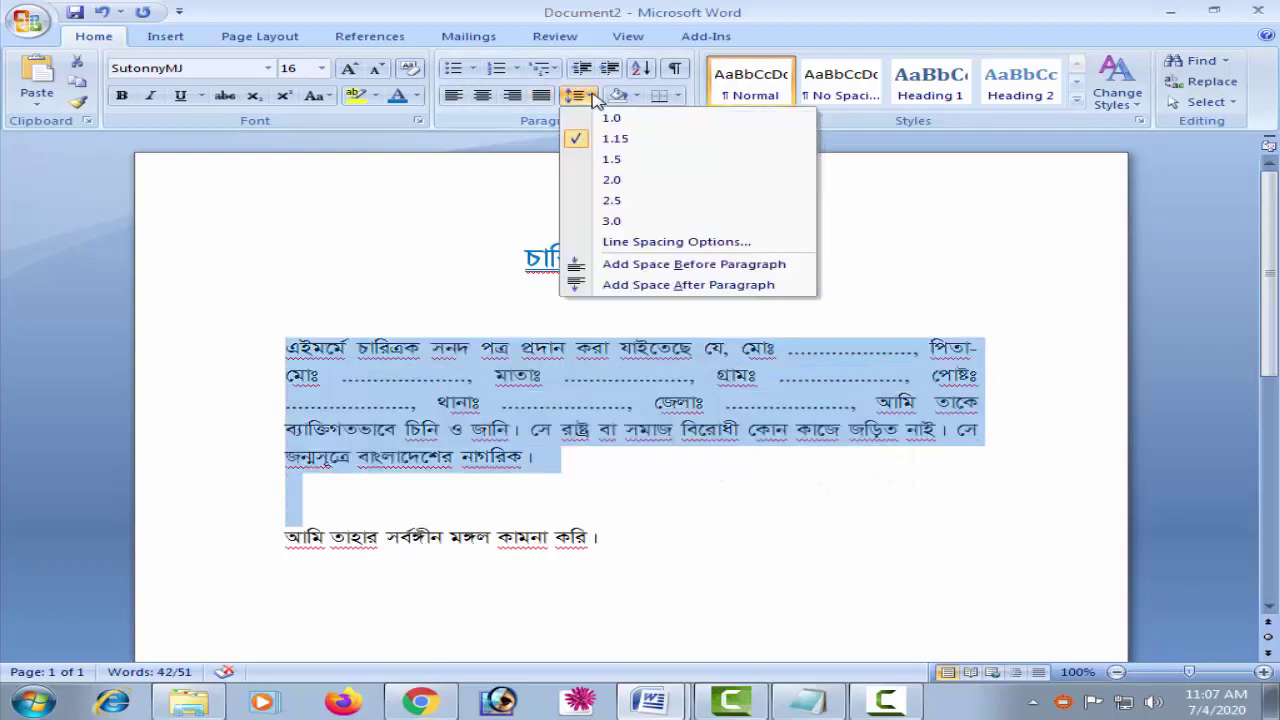
left_click(636, 287)
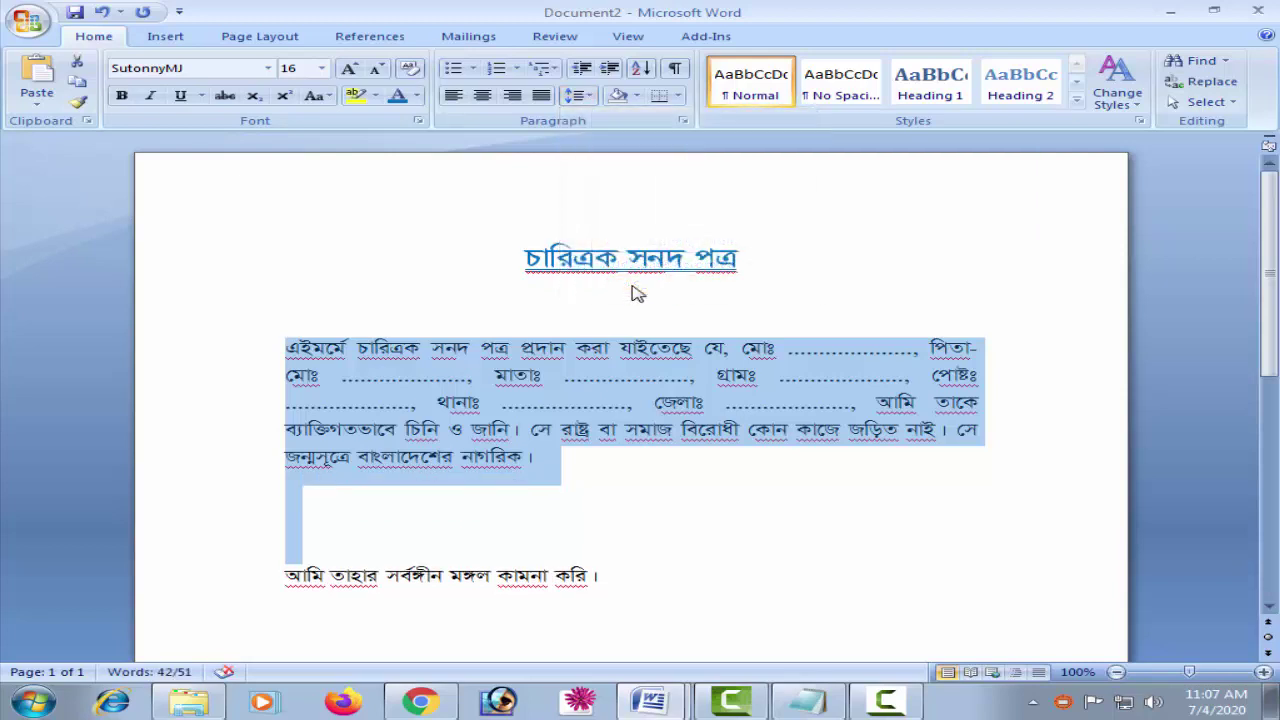
left_click(585, 95)
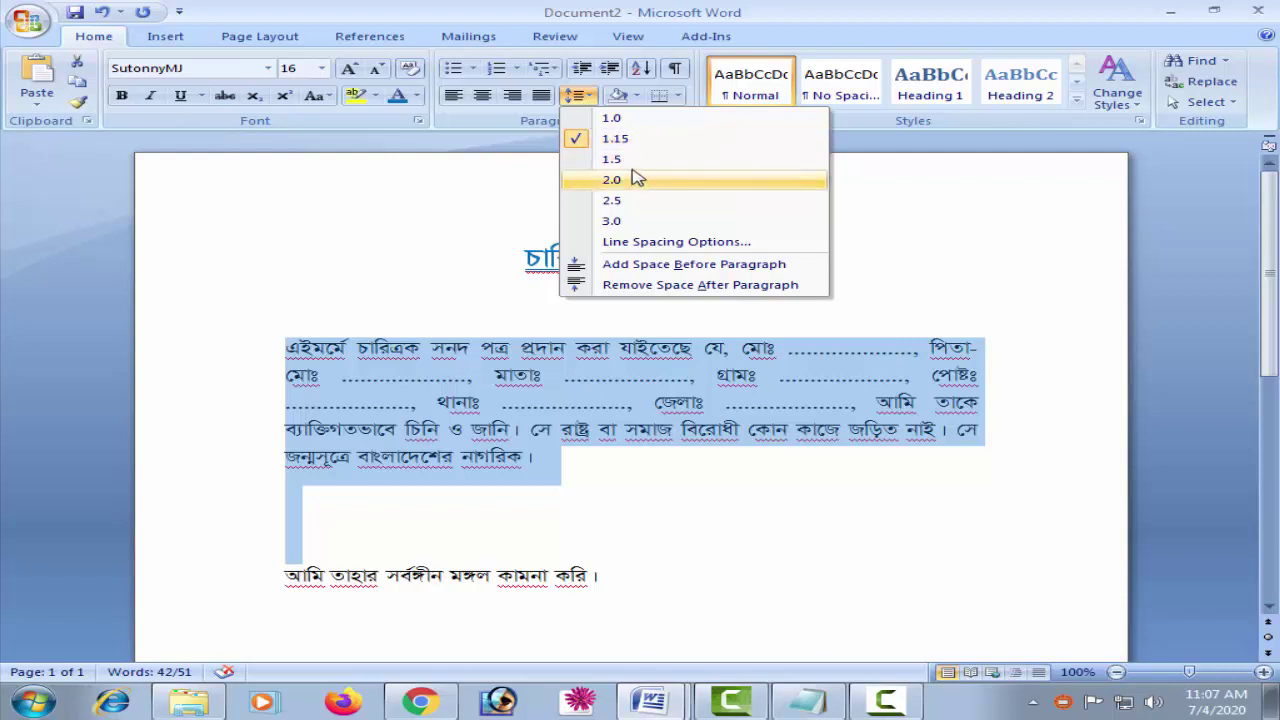
left_click(636, 162)
left_click(578, 95)
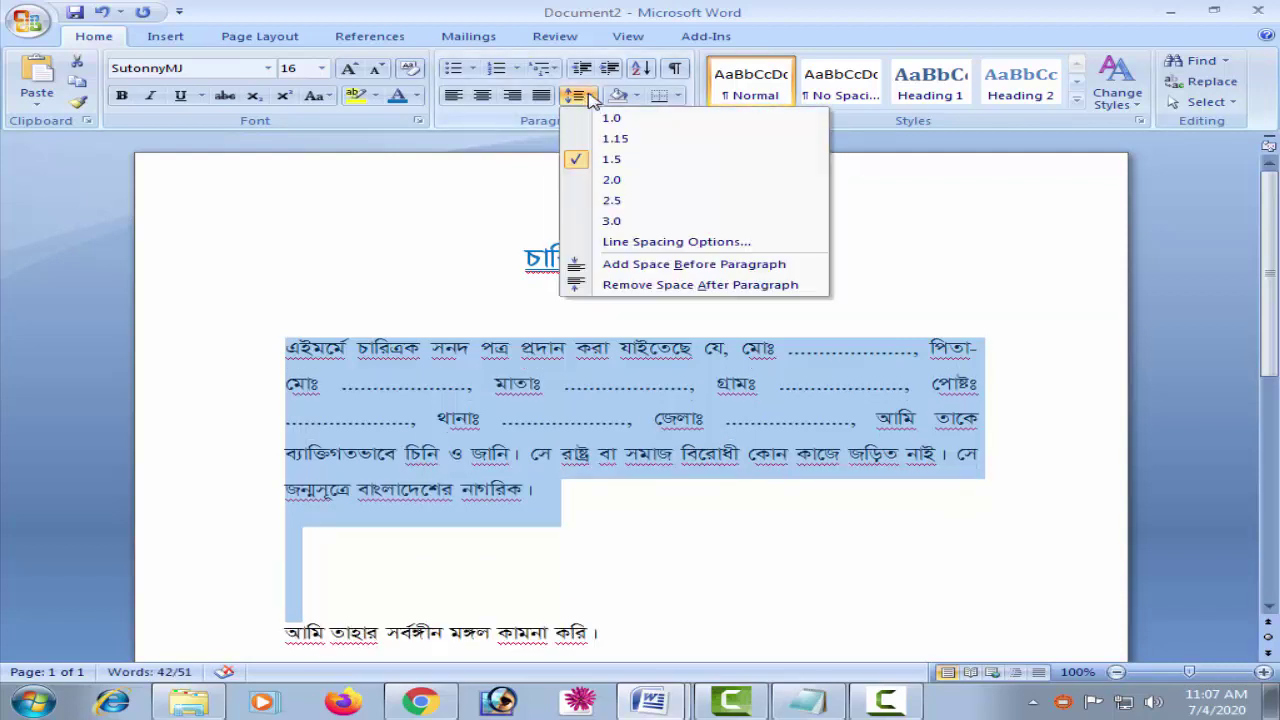
left_click(610, 178)
left_click(534, 442)
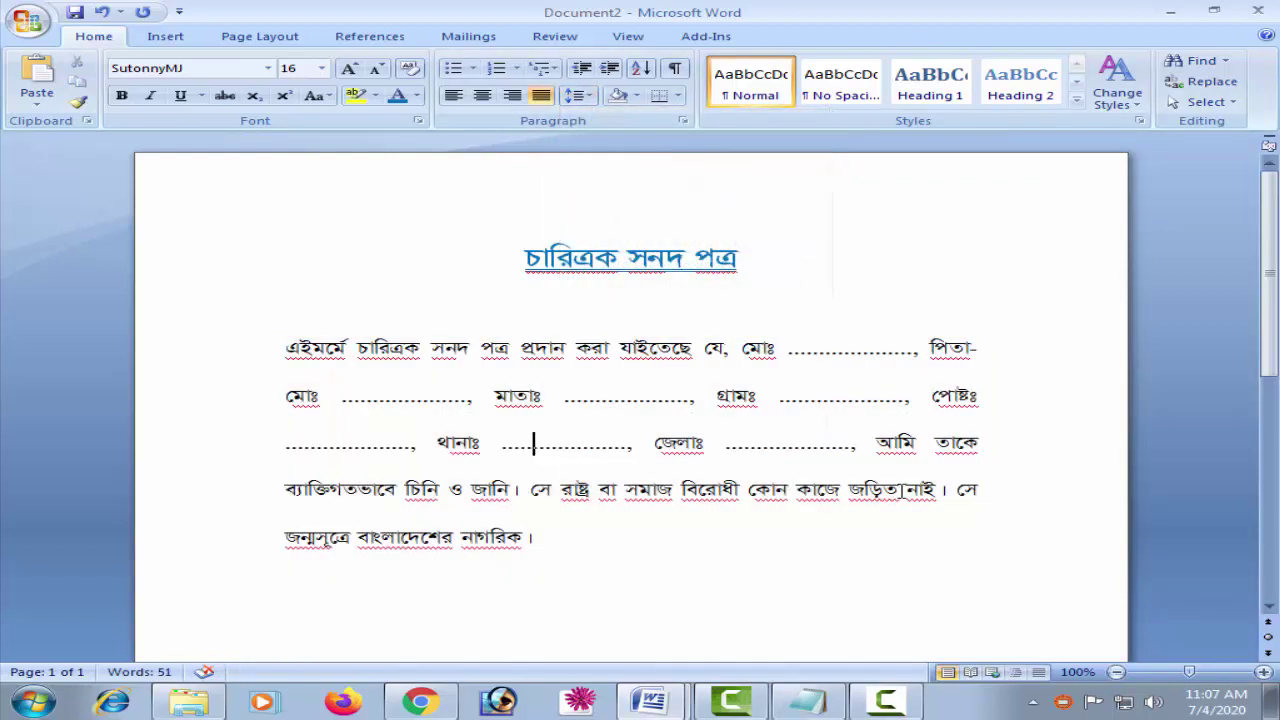
scroll(824, 446, "down", 2)
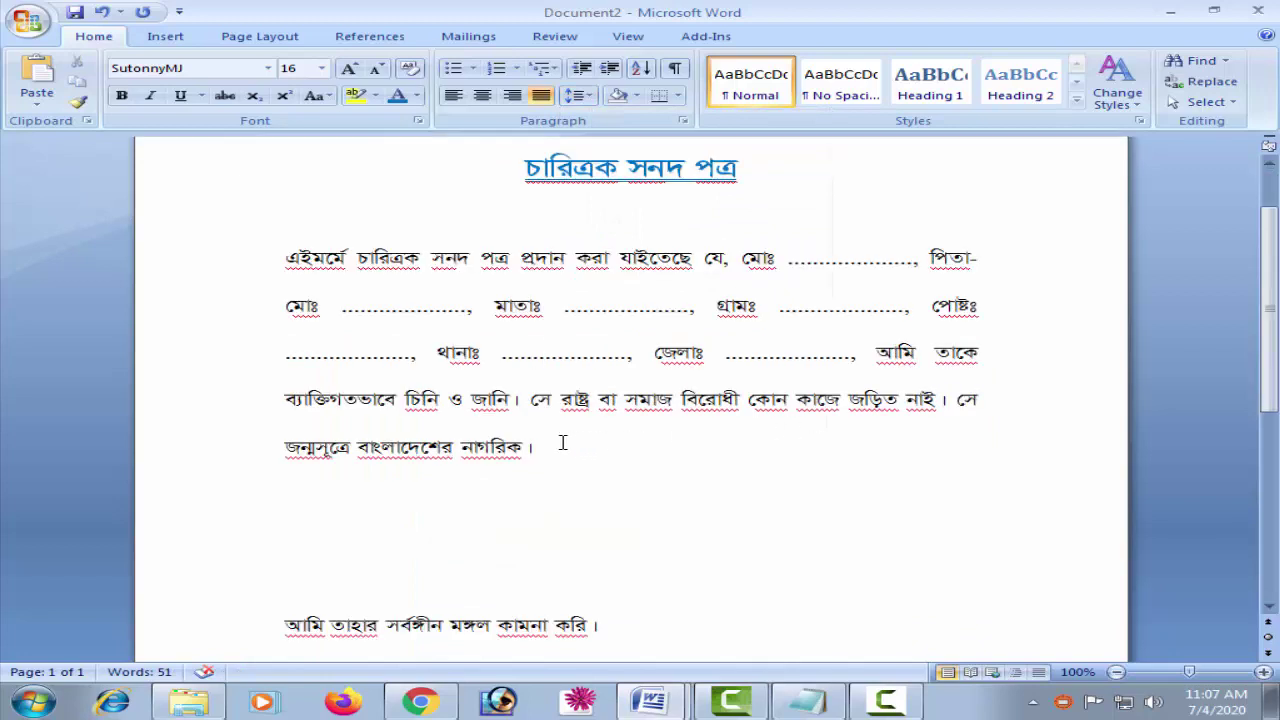
left_click(578, 95)
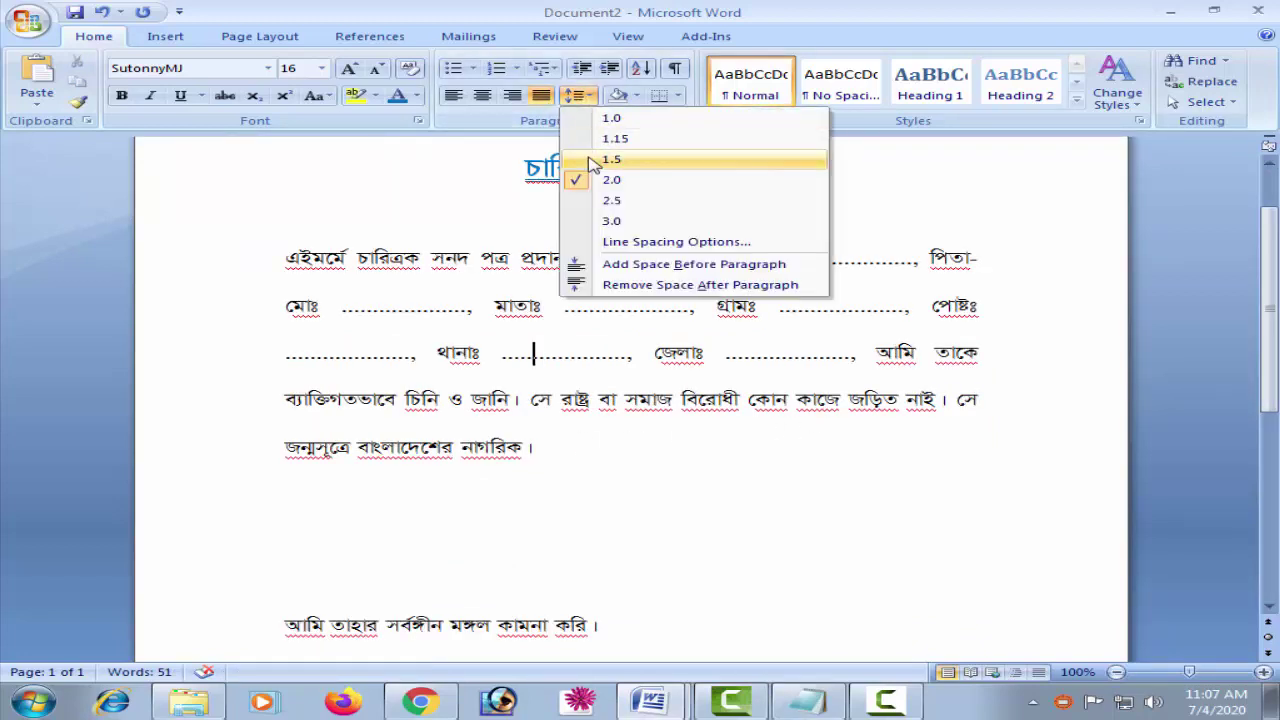
left_click(672, 168)
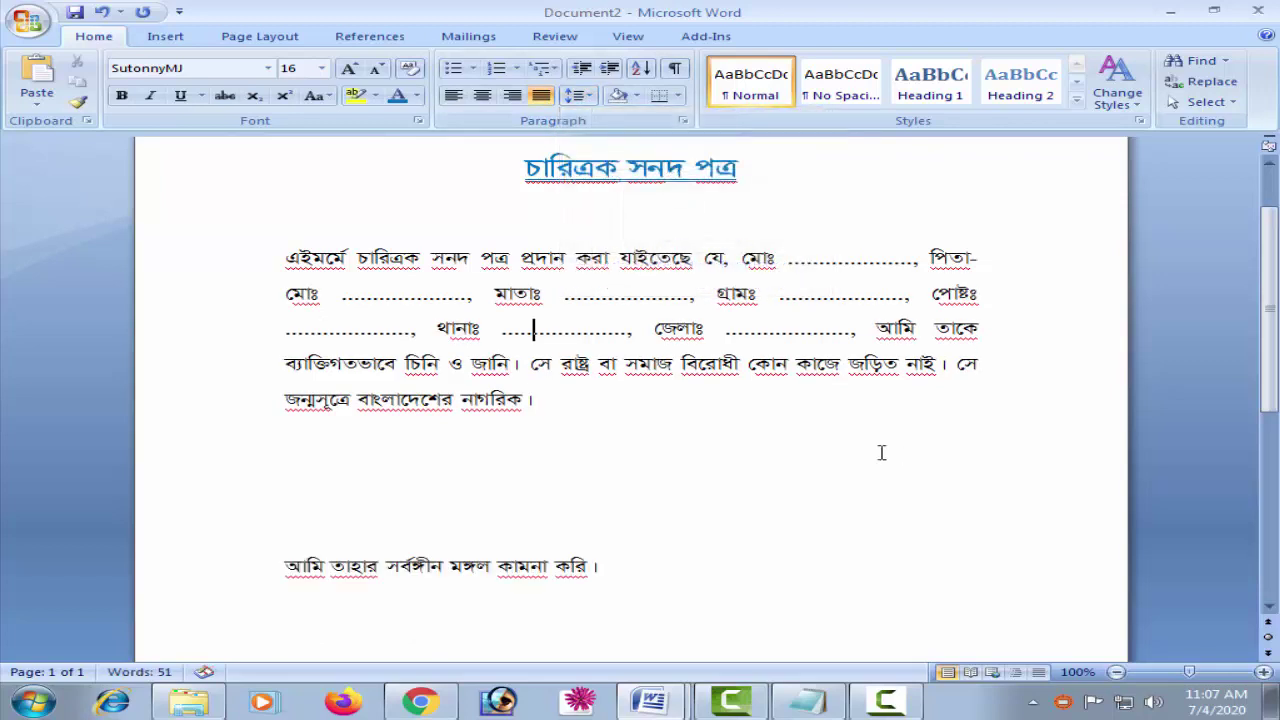
Step: Remove one blank line above the closing good-wishes line and indent it with a tab
left_click(447, 506)
key("Delete")
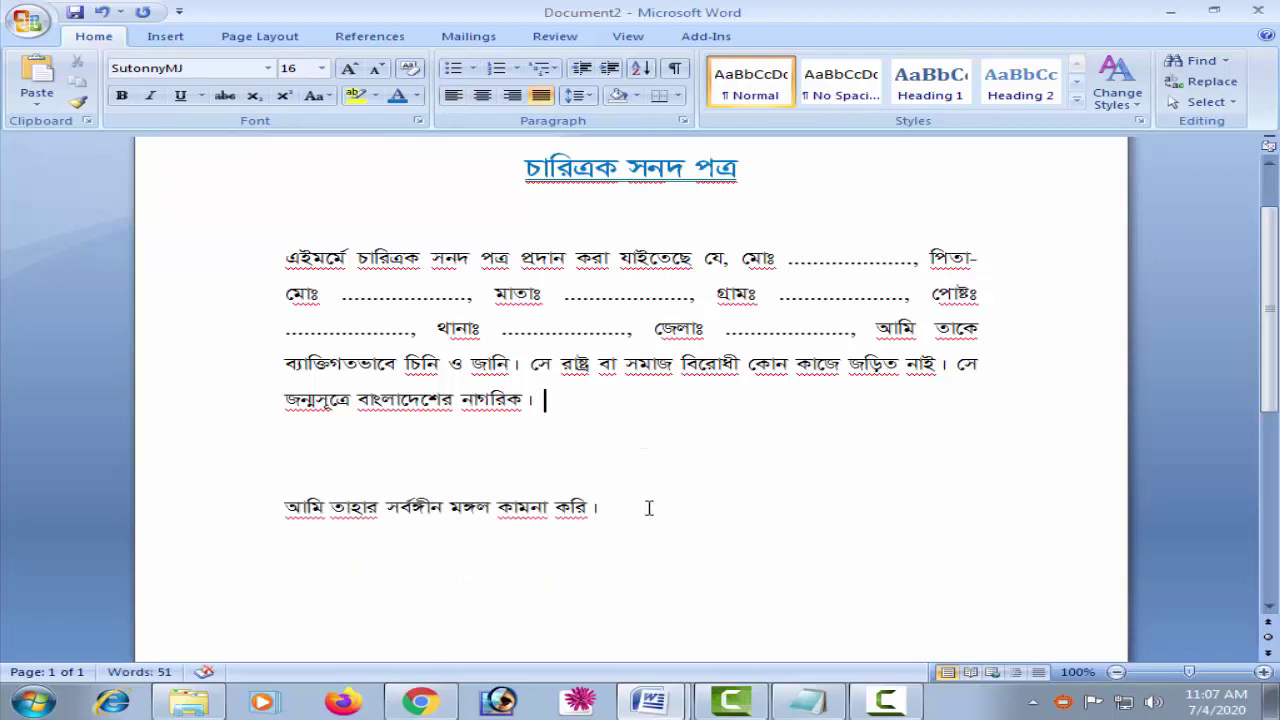
scroll(649, 508, "down", 2)
left_click(289, 417)
key("Tab")
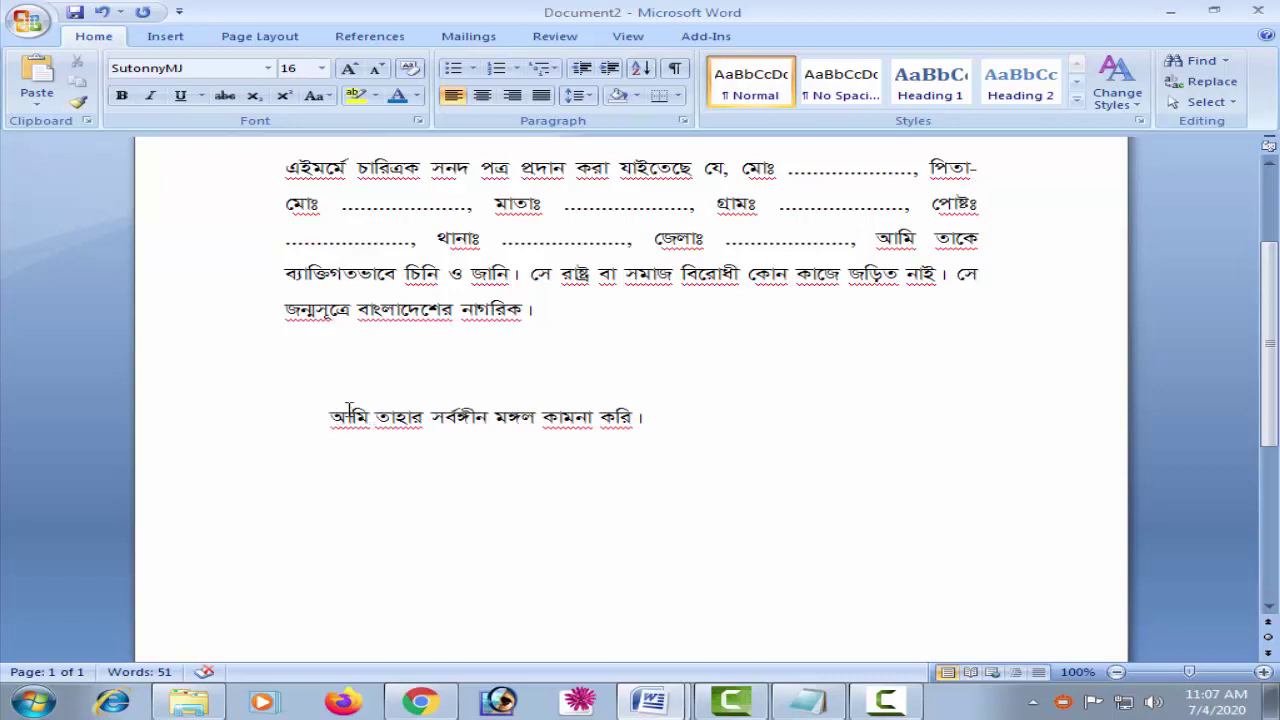
scroll(790, 489, "down", 1)
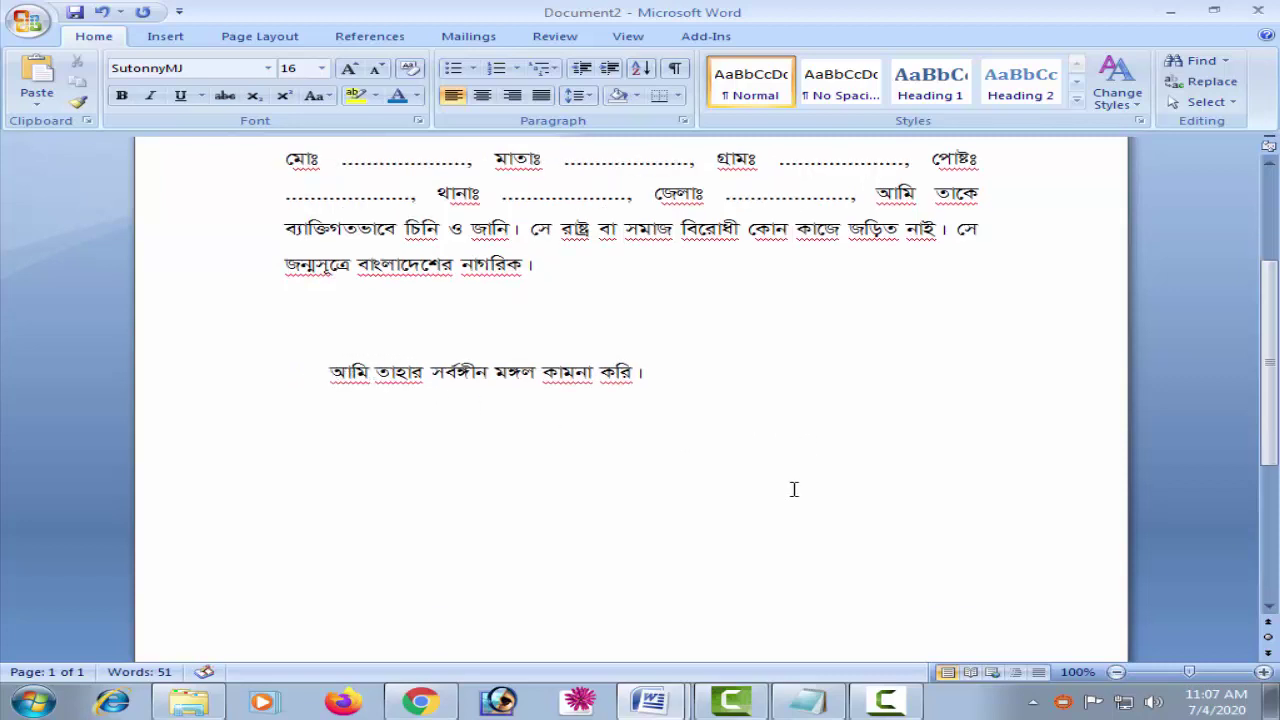
scroll(794, 489, "up", 4)
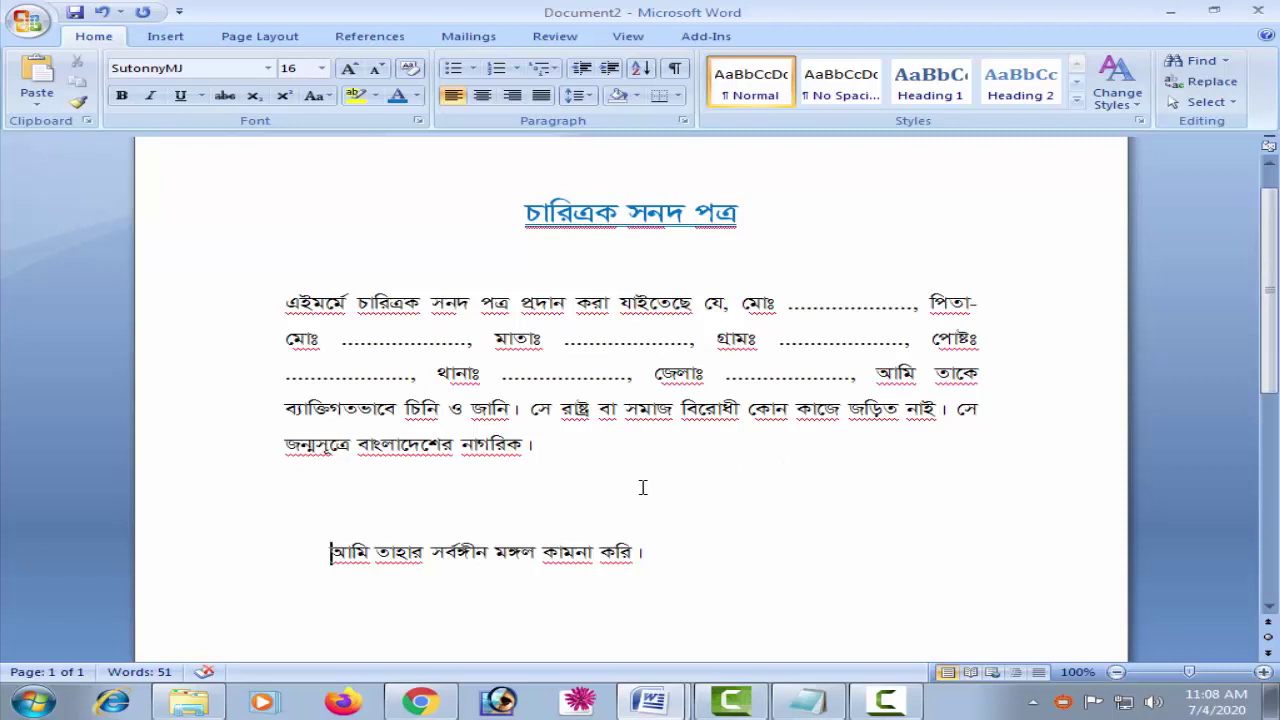
Step: Copy the certificate text from the Chrome blog post, then bring Word's Document2 back
left_click_drag(524, 210, 758, 548)
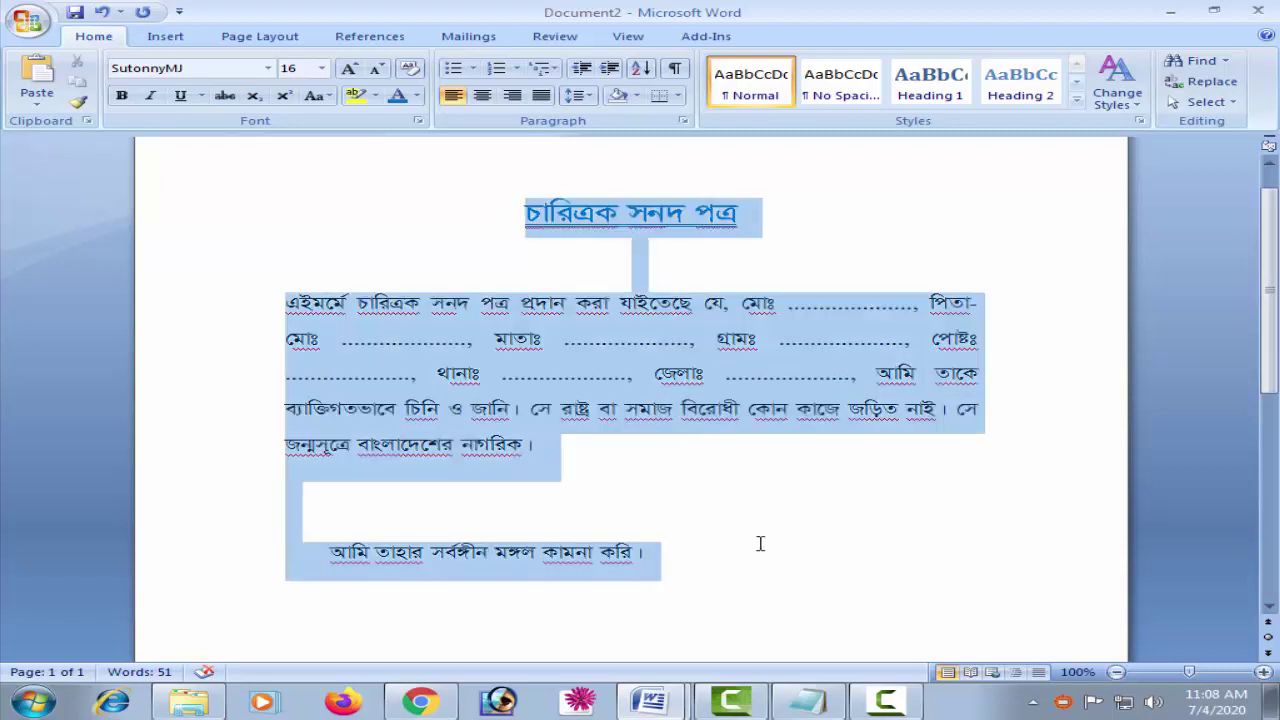
left_click(422, 703)
scroll(500, 386, "down", 3)
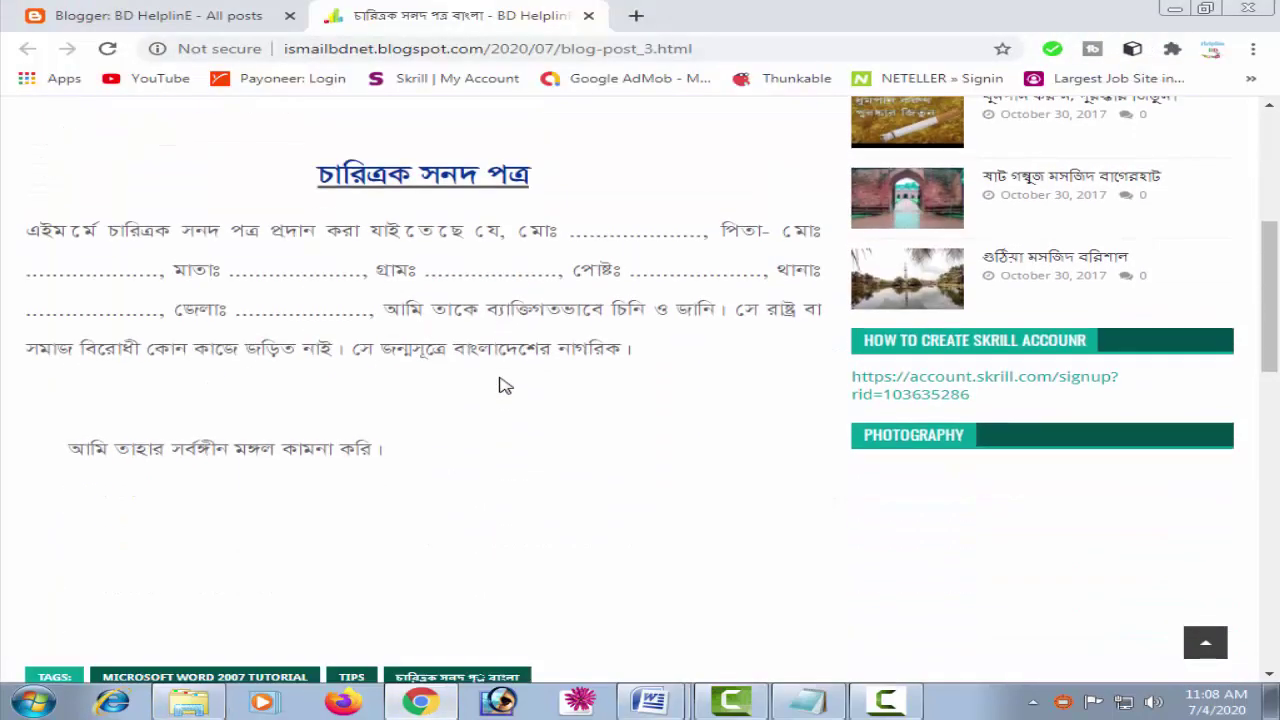
left_click_drag(320, 137, 577, 421)
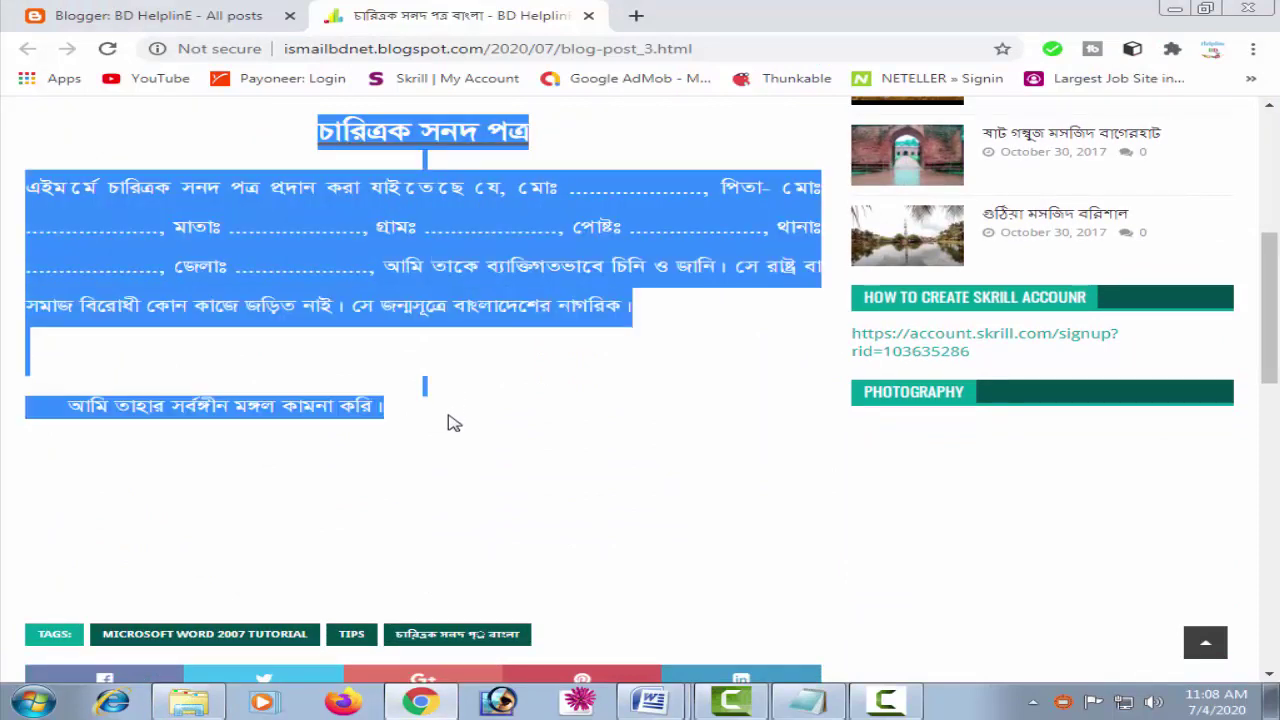
right_click(412, 180)
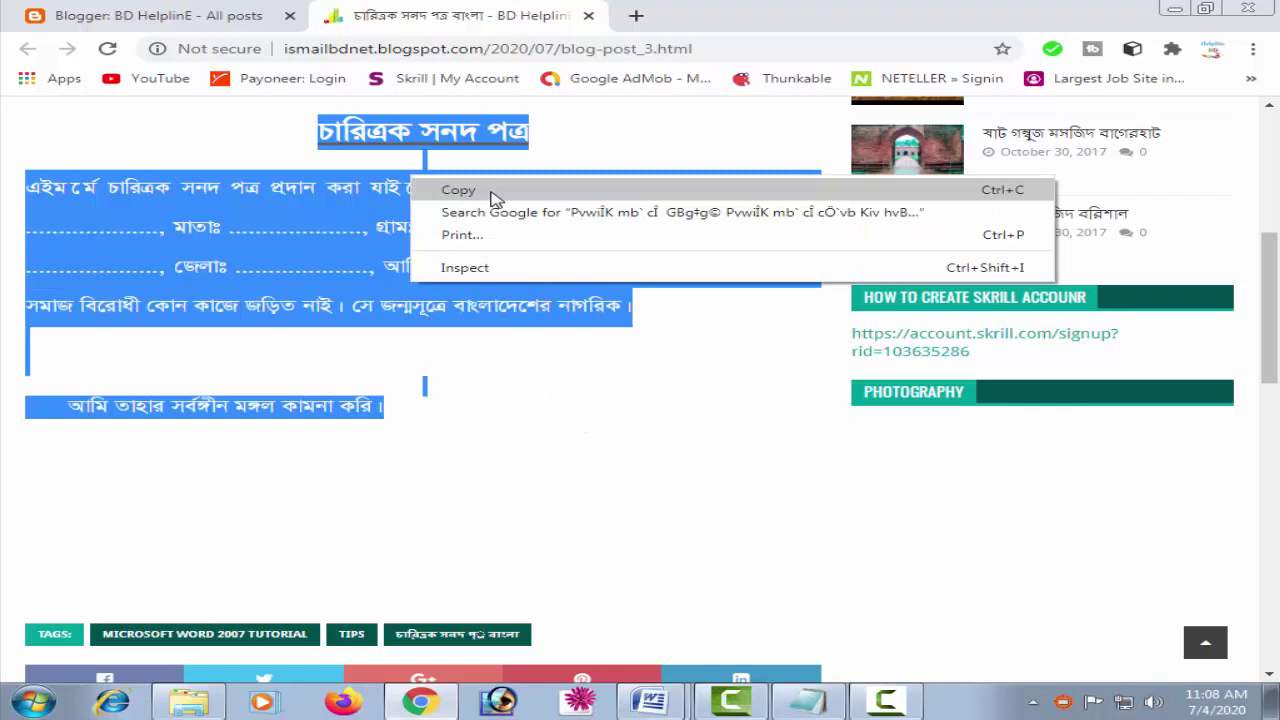
left_click(458, 190)
left_click(650, 700)
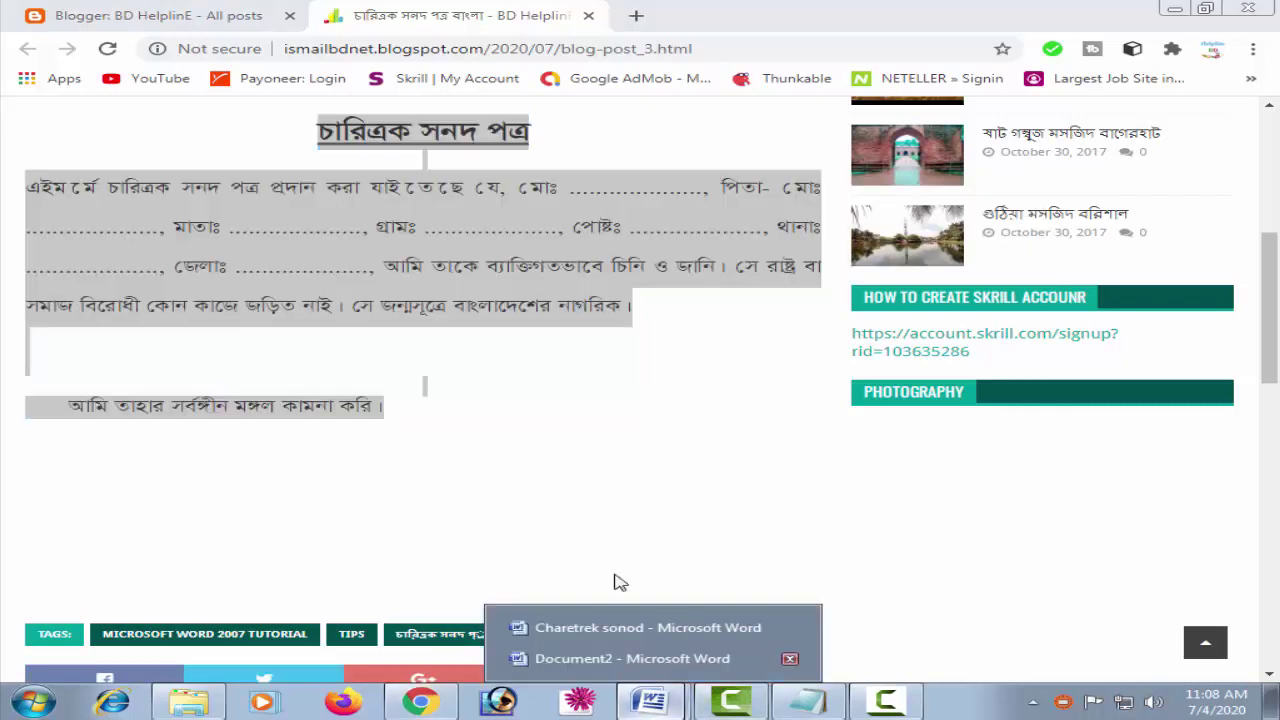
left_click(610, 658)
Step: Paste the copied certificate below the original's closing line
left_click(589, 401)
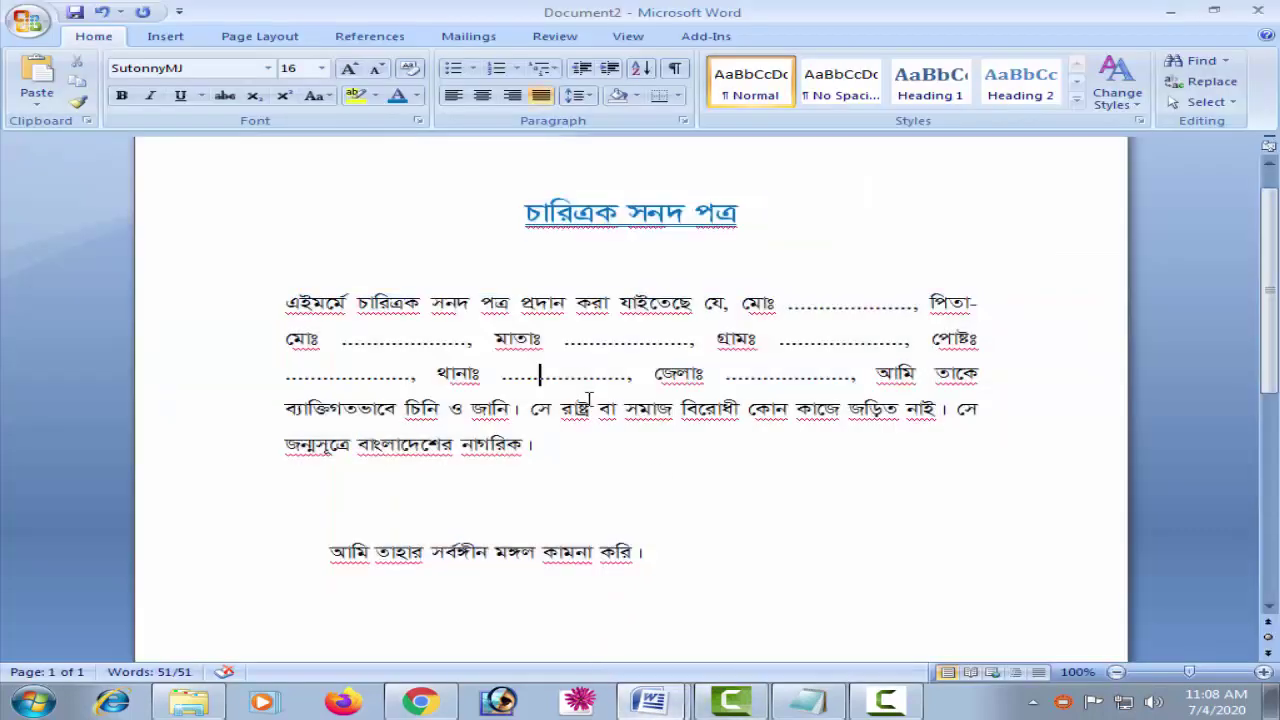
scroll(715, 480, "down", 3)
left_click(727, 422)
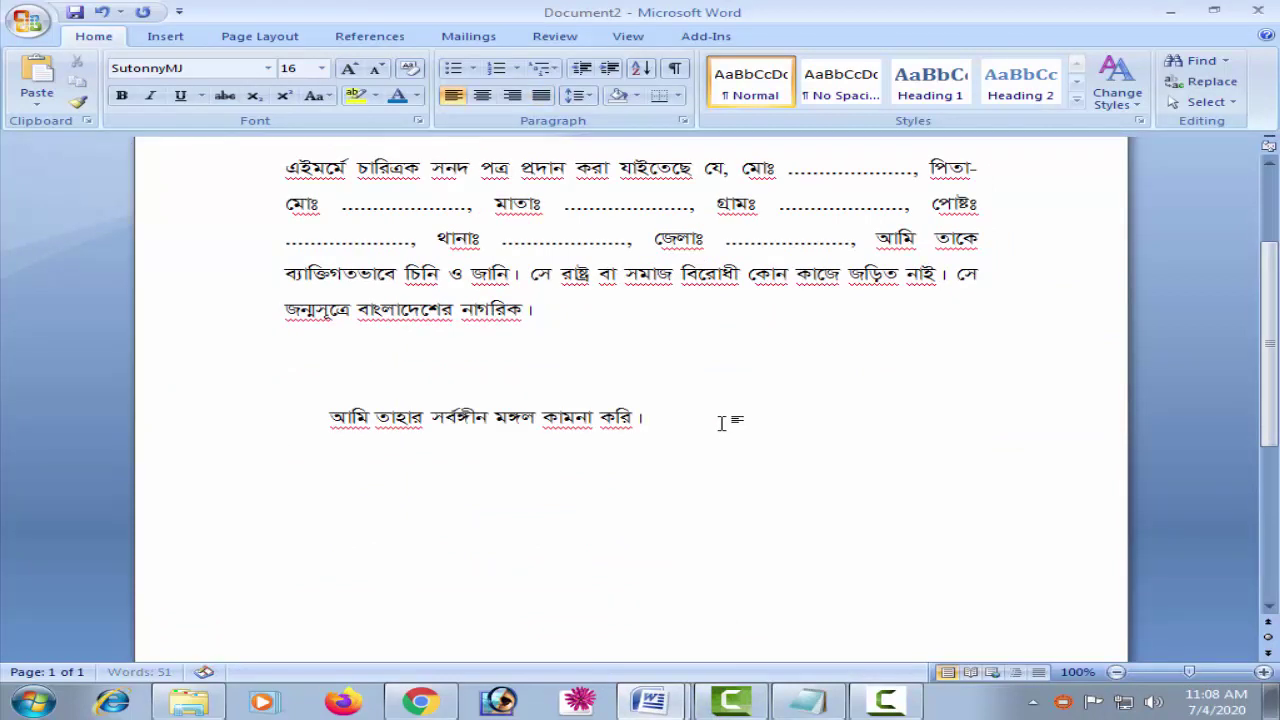
scroll(720, 422, "down", 3)
scroll(560, 365, "down", 3)
right_click(403, 309)
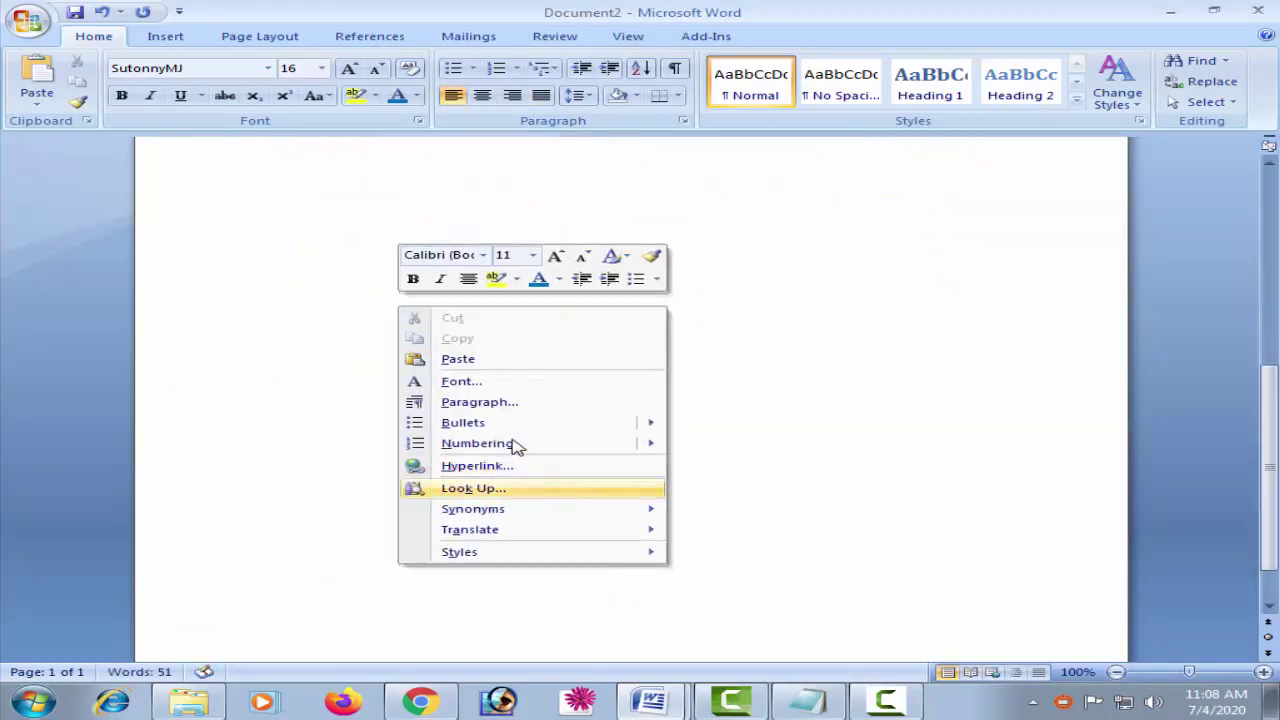
left_click(505, 360)
scroll(710, 488, "up", 3)
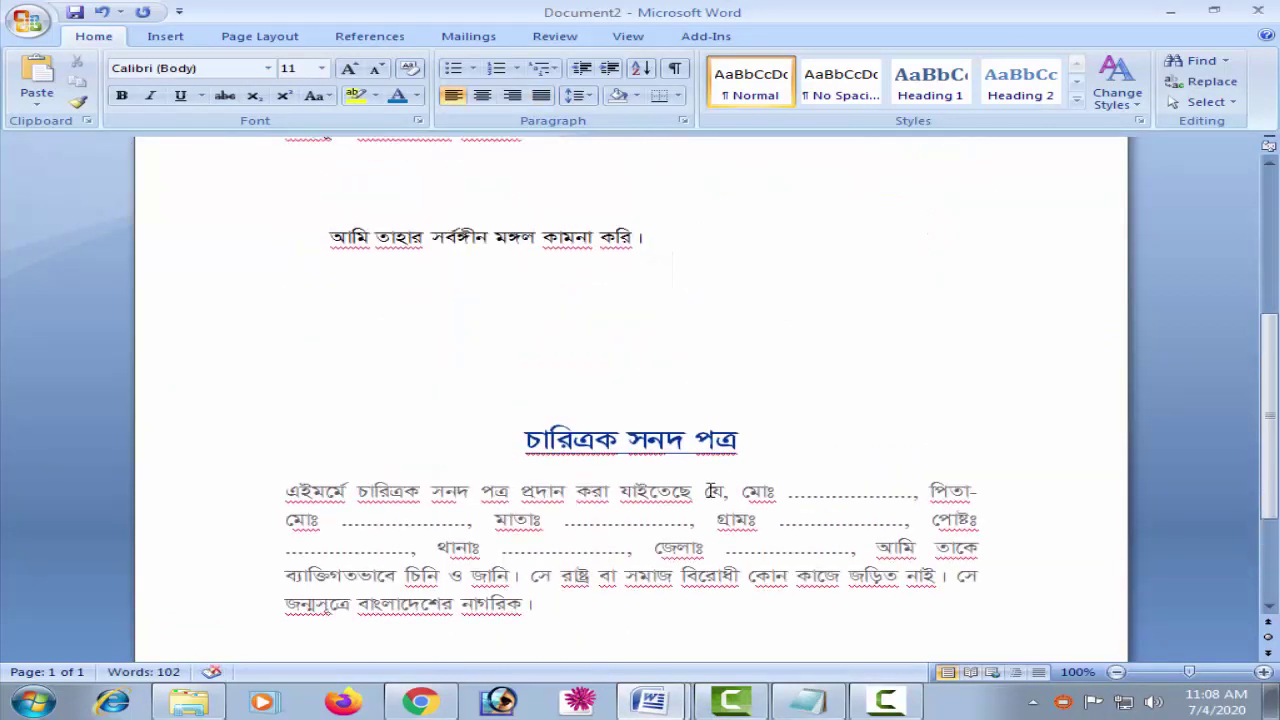
scroll(711, 490, "down", 2)
scroll(711, 490, "up", 2)
scroll(713, 491, "down", 1)
scroll(715, 493, "down", 3)
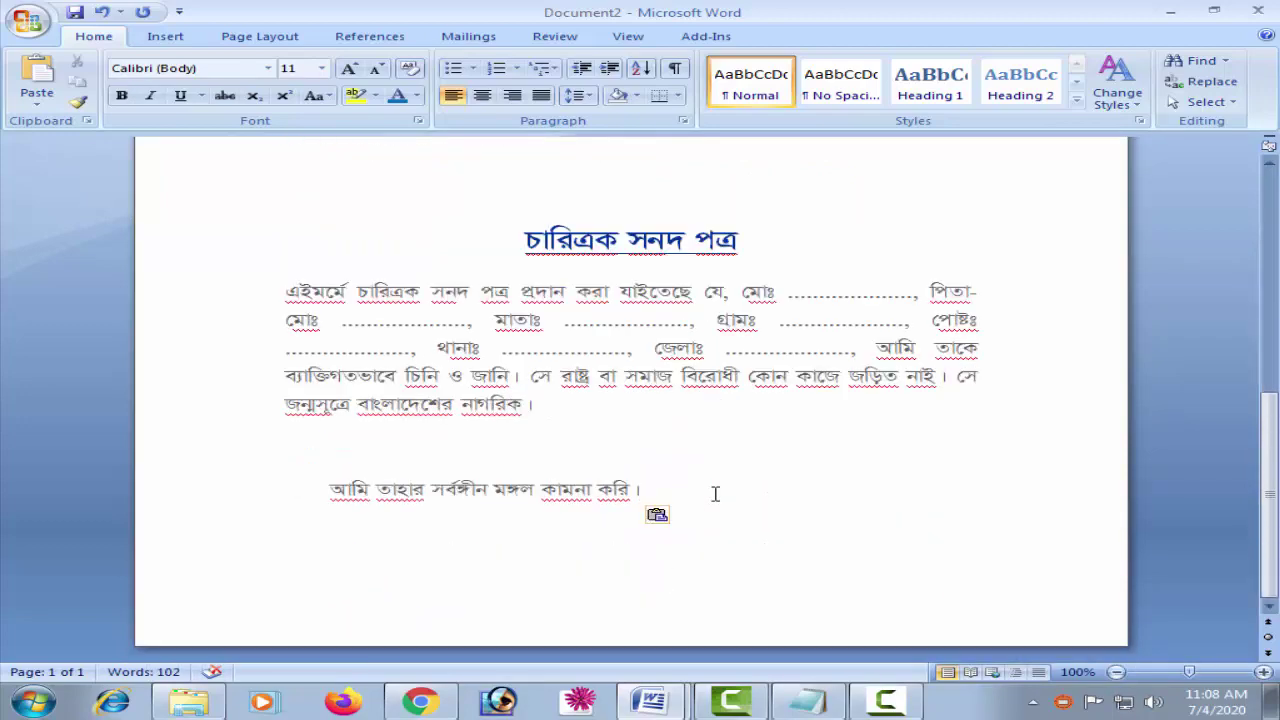
scroll(713, 492, "down", 3)
scroll(713, 490, "up", 2)
scroll(714, 488, "down", 5)
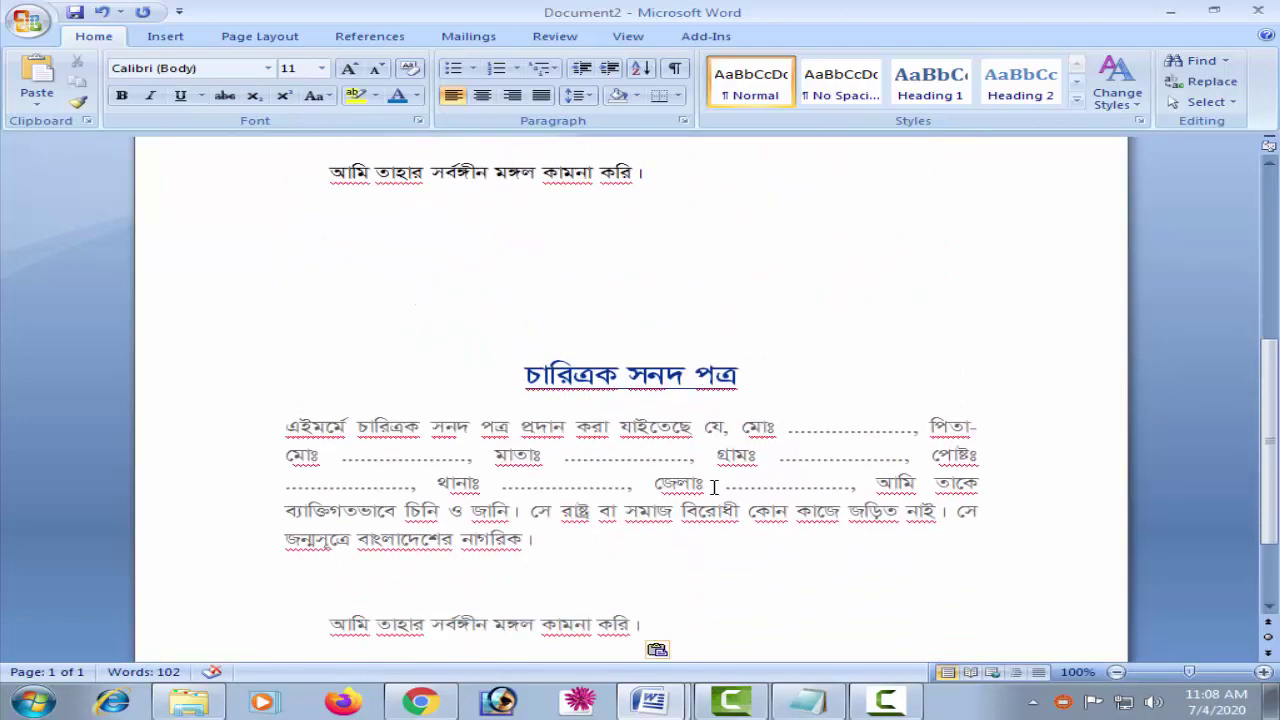
scroll(716, 486, "down", 1)
scroll(715, 486, "down", 2)
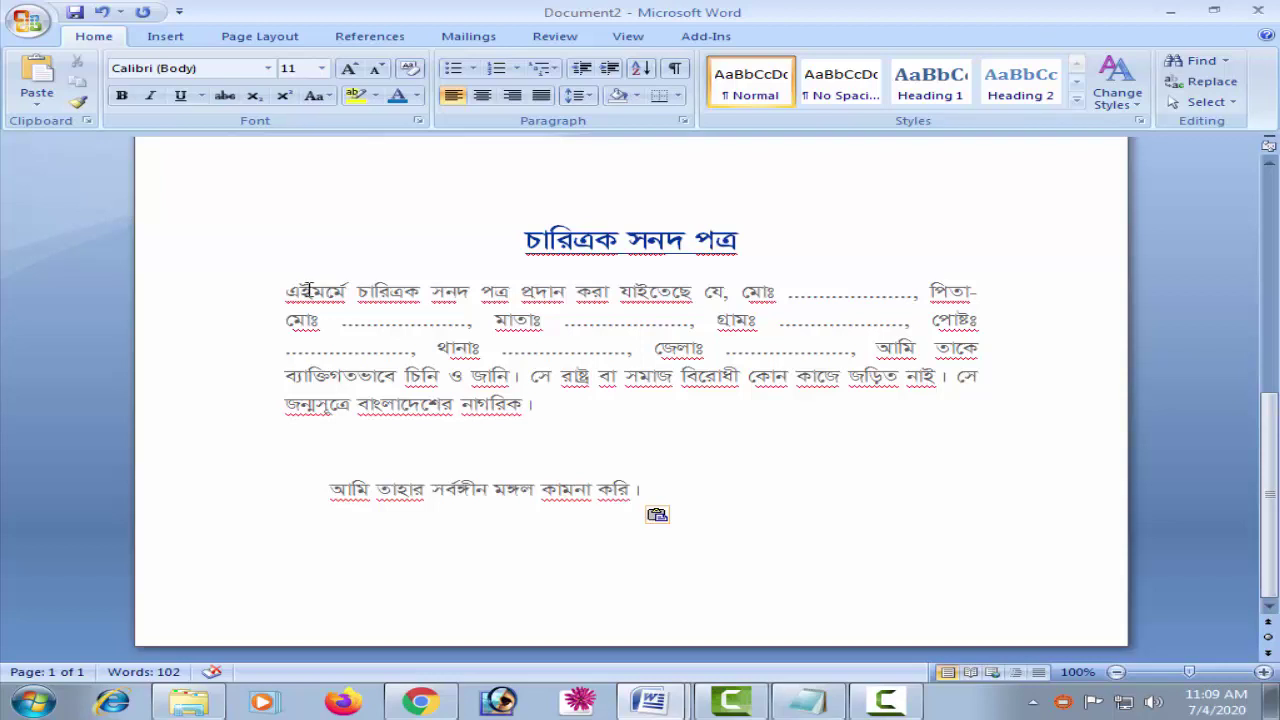
Step: Select the pasted paragraph and closing line, leaving the font colour unchanged
left_click_drag(287, 291, 737, 508)
left_click(420, 95)
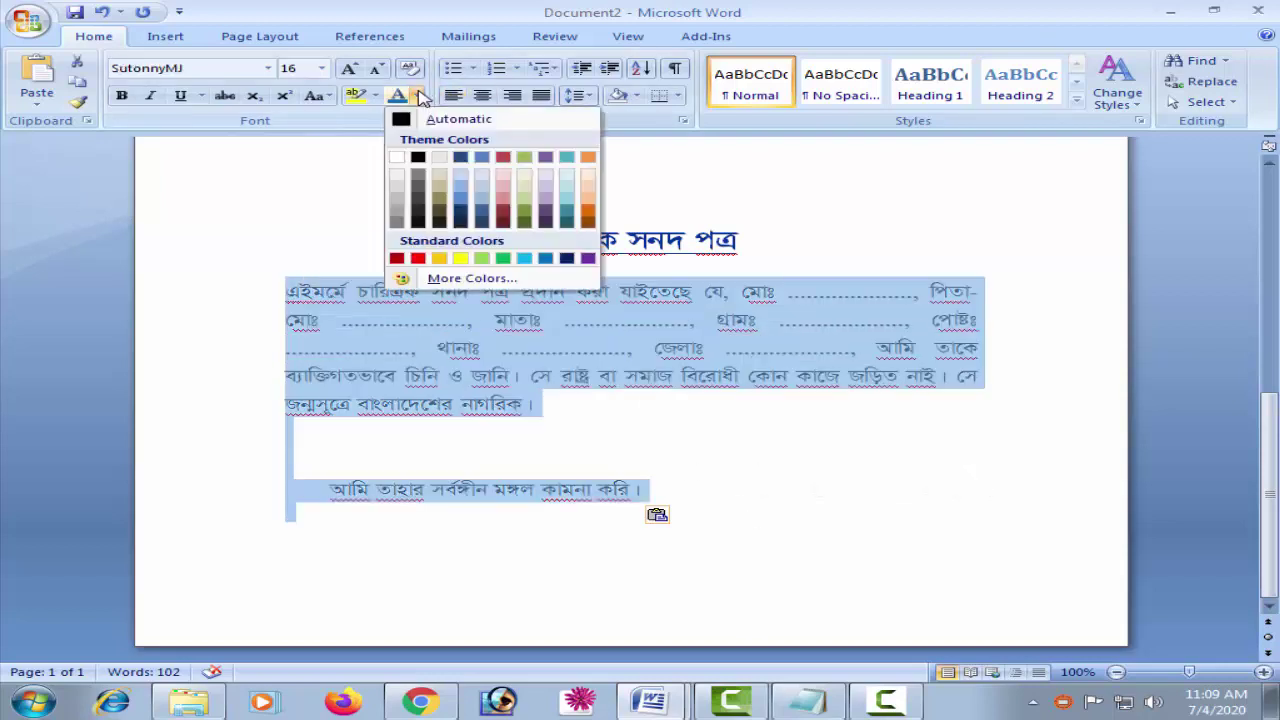
left_click(401, 118)
left_click(812, 376)
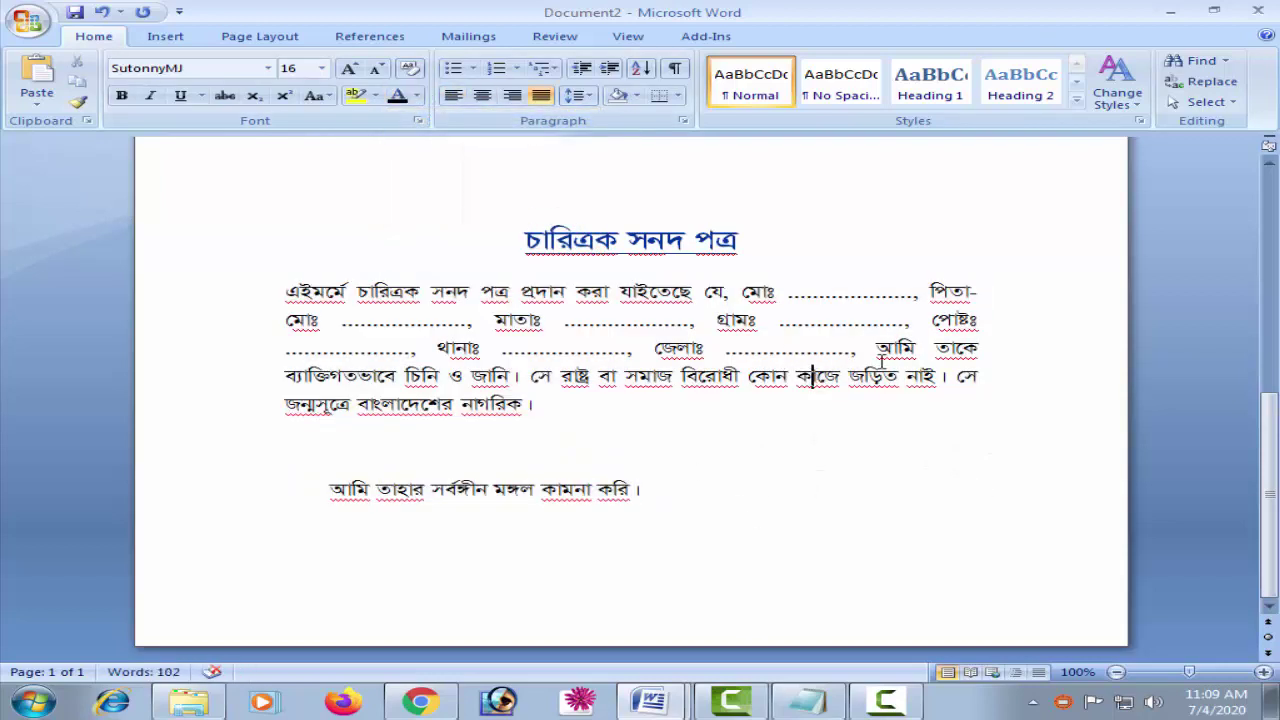
scroll(659, 332, "up", 2)
Step: Type the holder's name over the dotted blank after মোঃ on the copy's first line
left_click(527, 236)
double_click(783, 291)
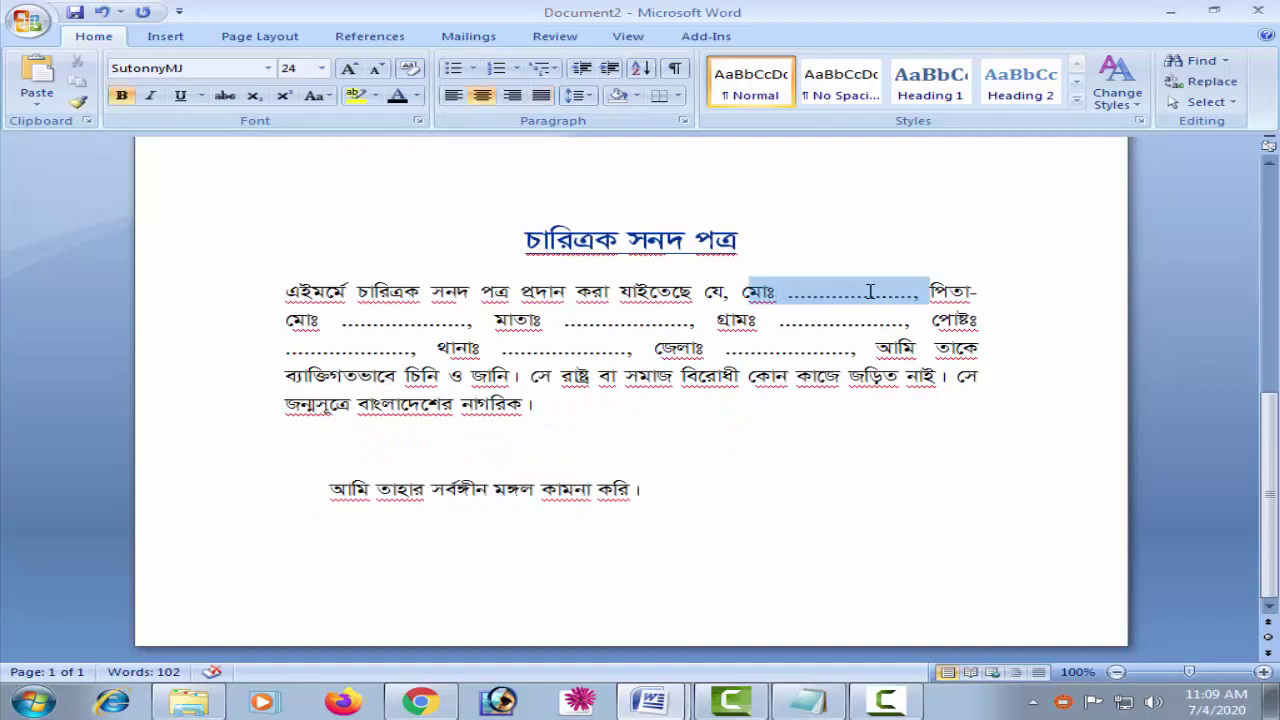
left_click(836, 317)
left_click_drag(789, 291, 903, 292)
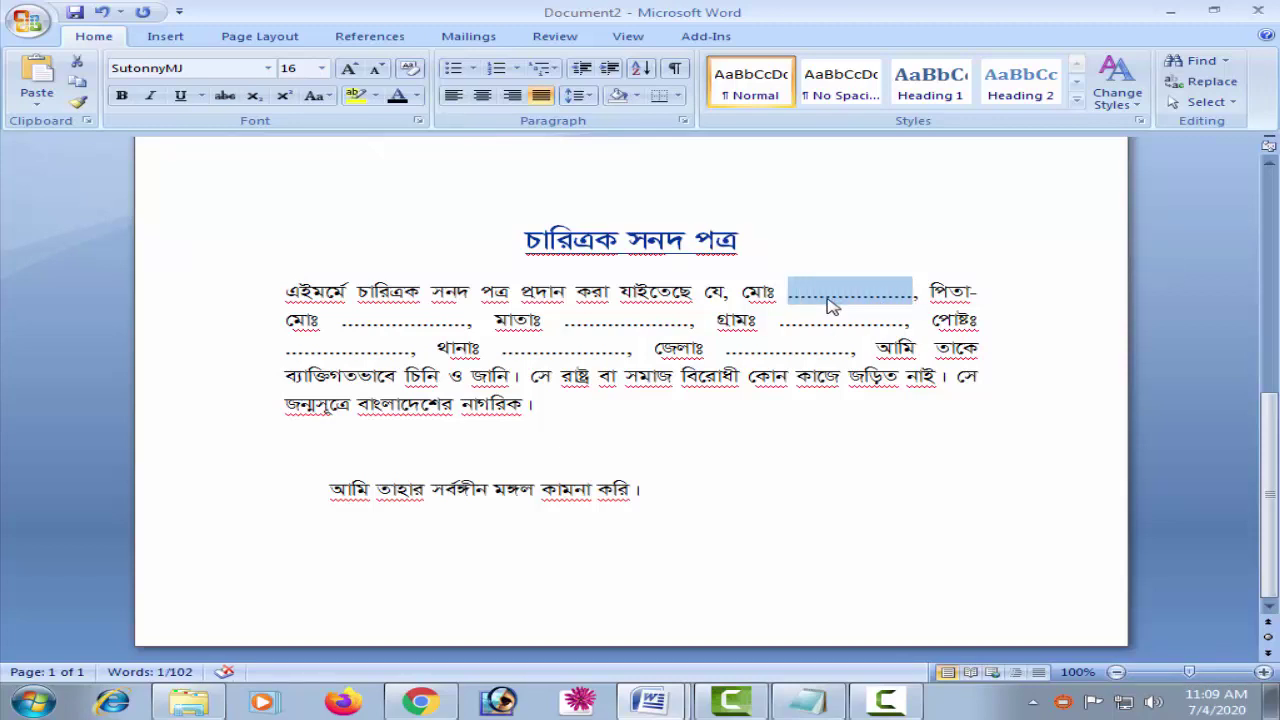
type("মনি")
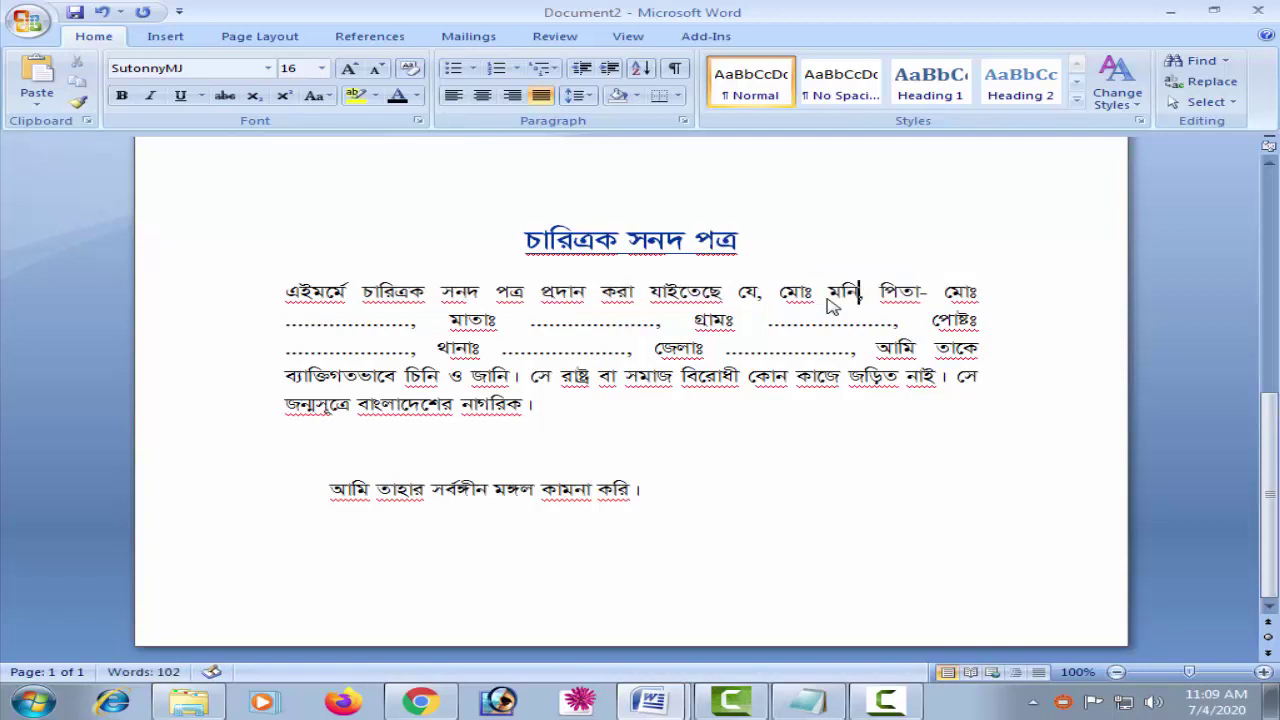
type("র ")
type("হোে")
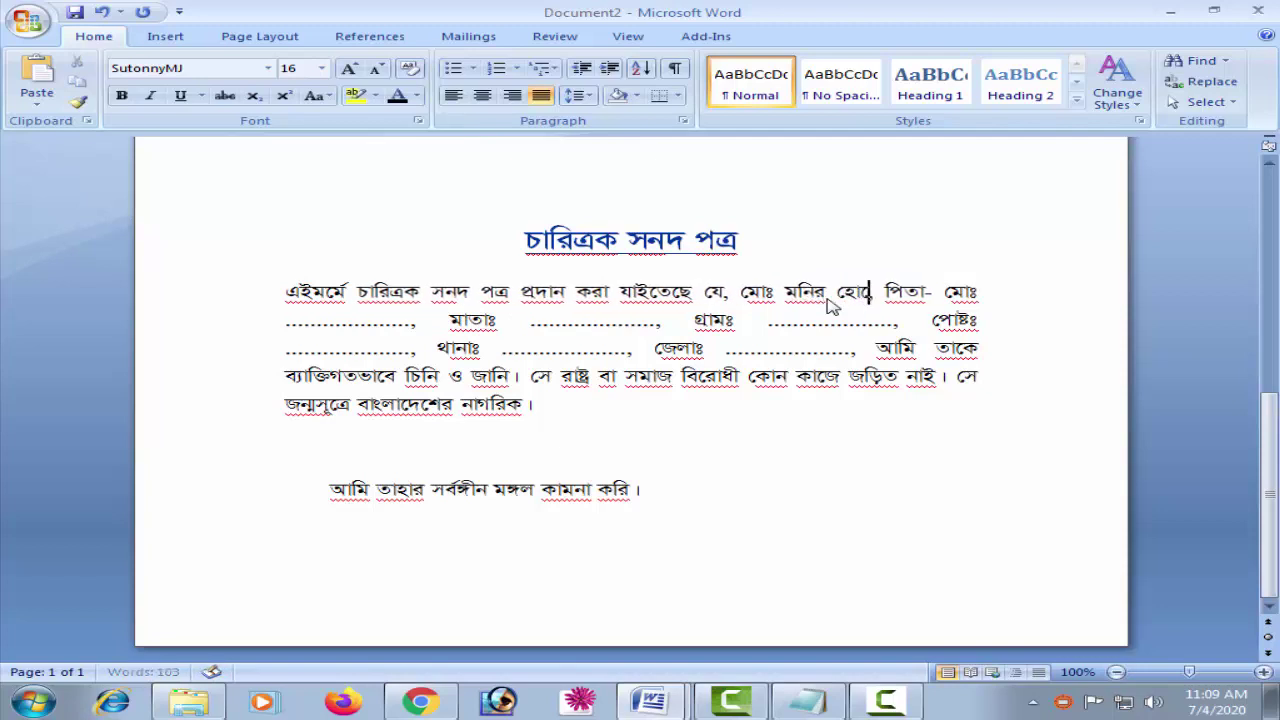
type("সন")
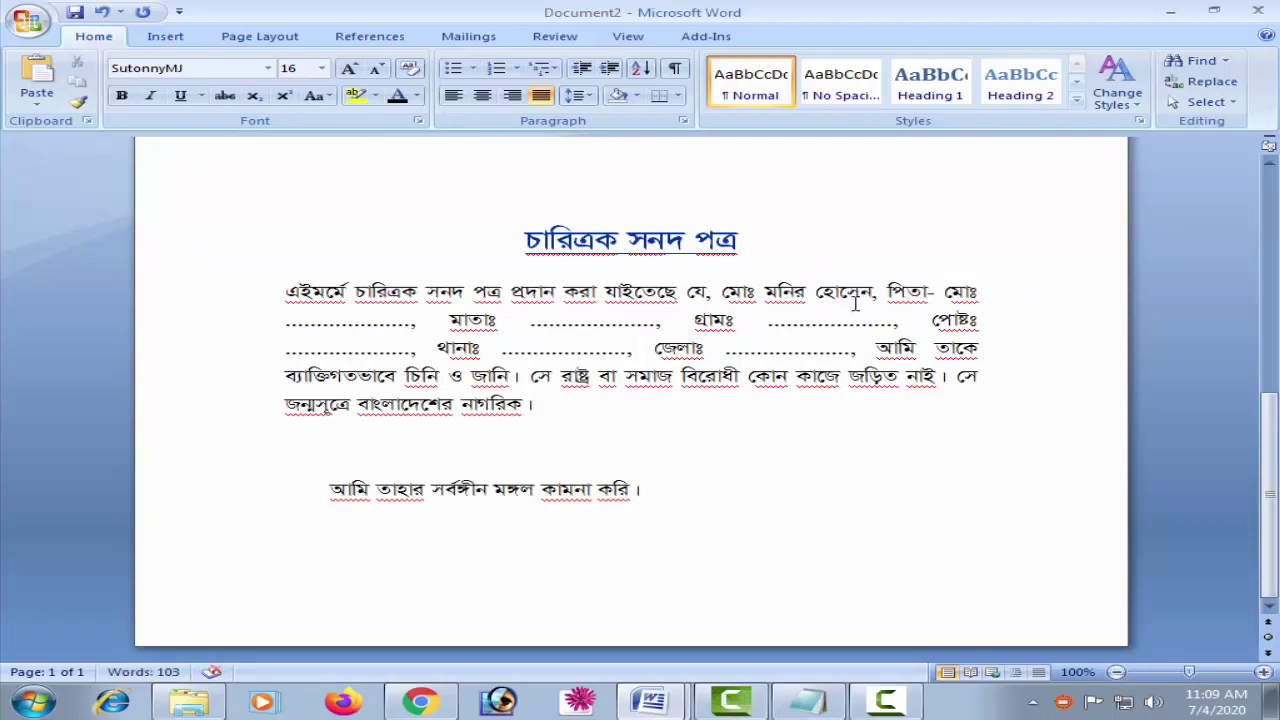
scroll(720, 450, "up", 3)
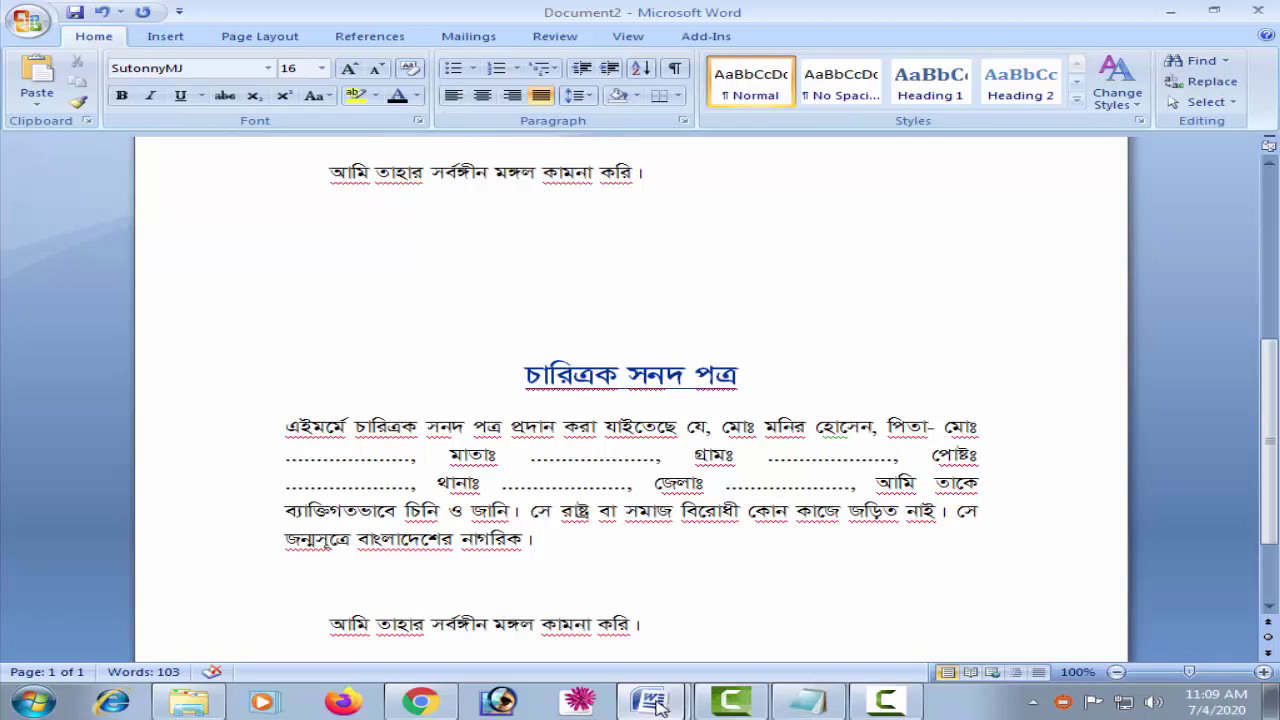
Step: Switch to the 'Charetrek sonod' document and place the cursor below its title
mouse_move(670, 700)
left_click(672, 628)
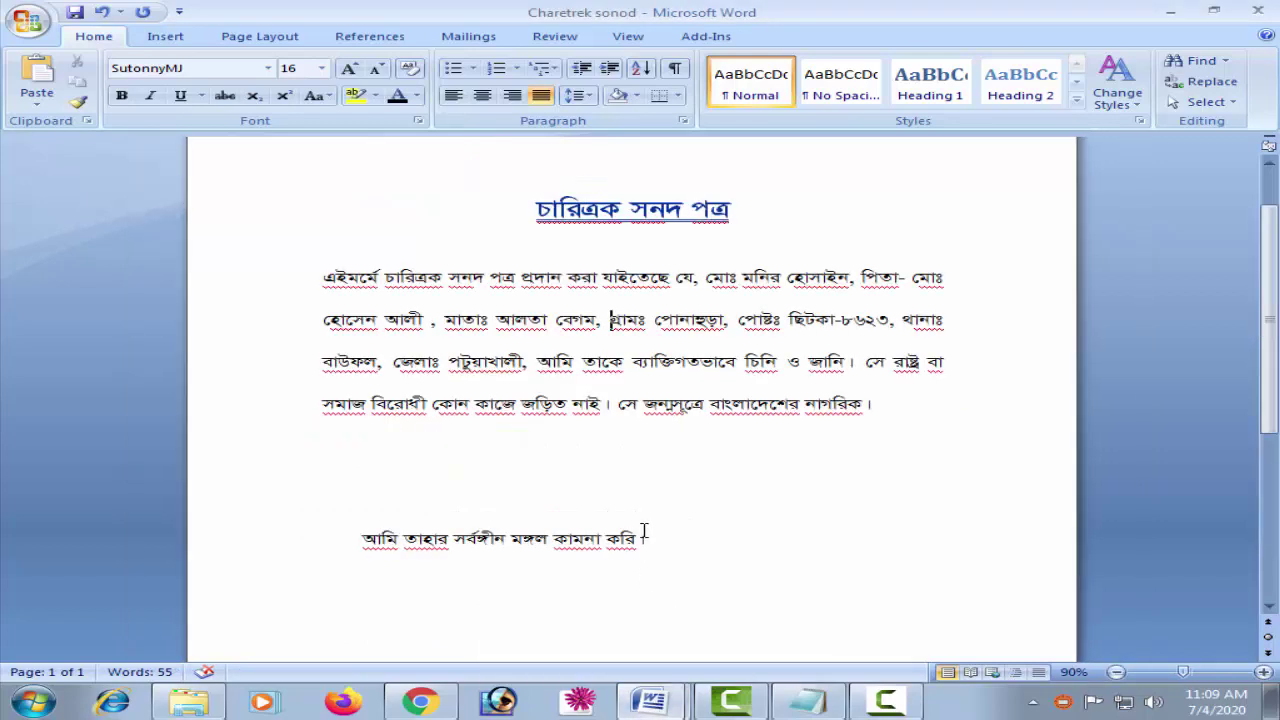
left_click(648, 257)
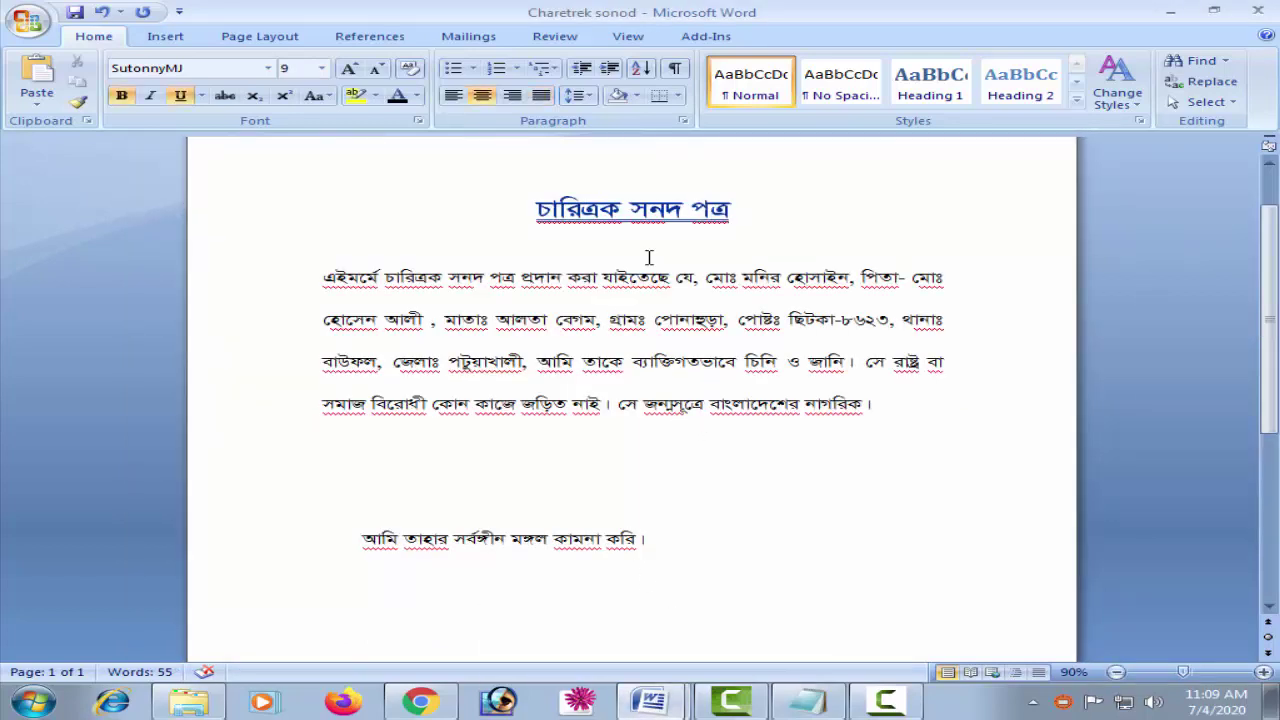